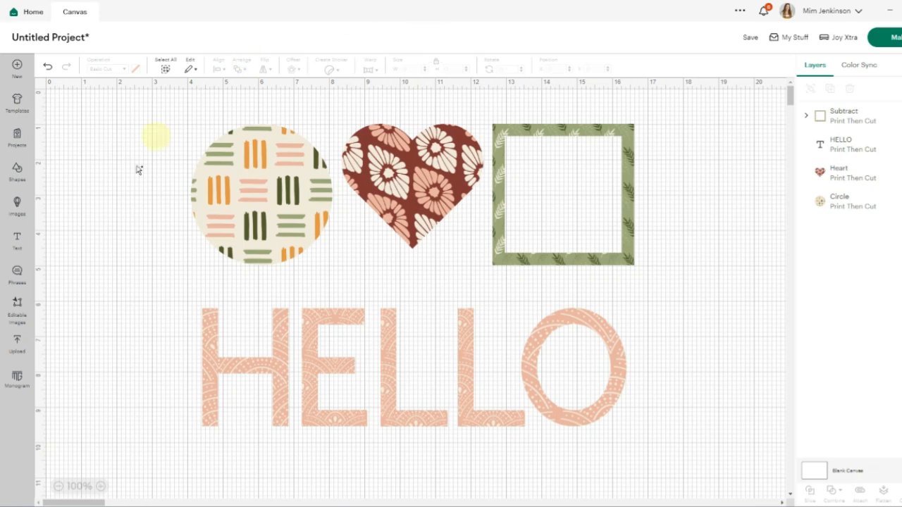
Step: Upload the pattern_4 PNG as a pattern fill and return to the canvas
click(15, 345)
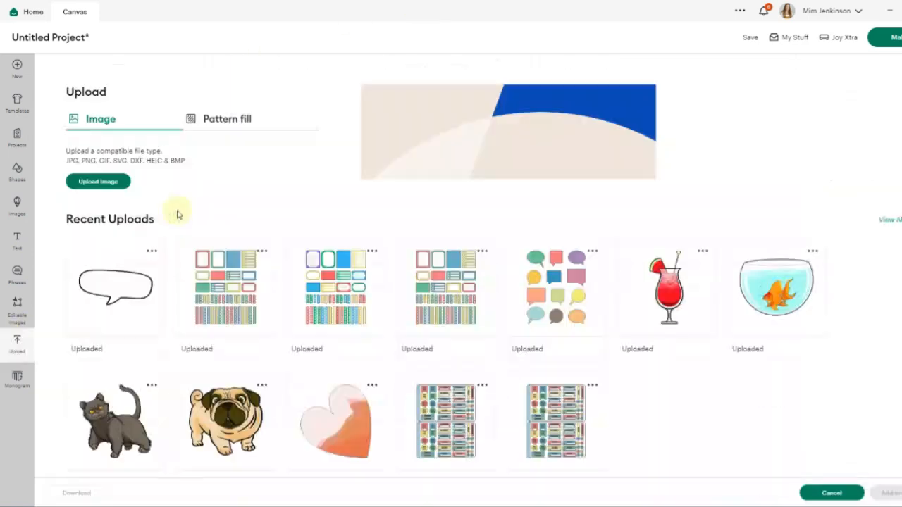
click(231, 122)
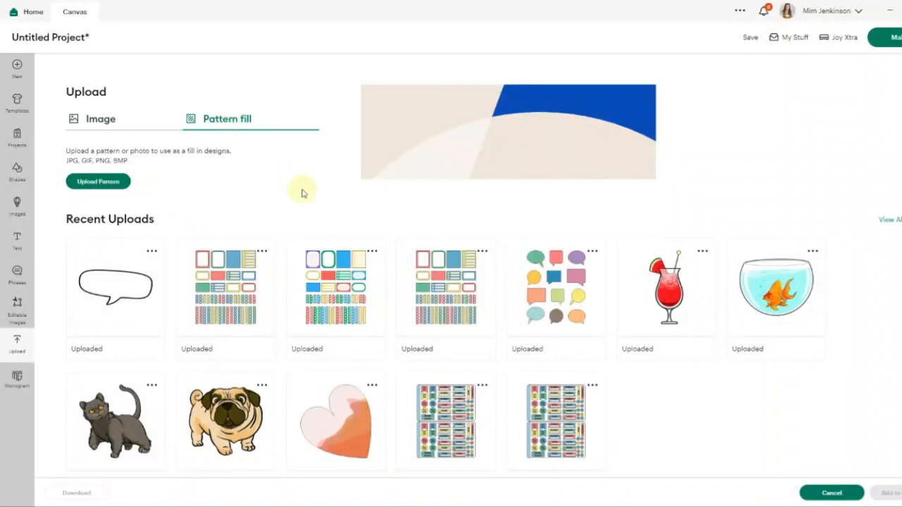
click(102, 183)
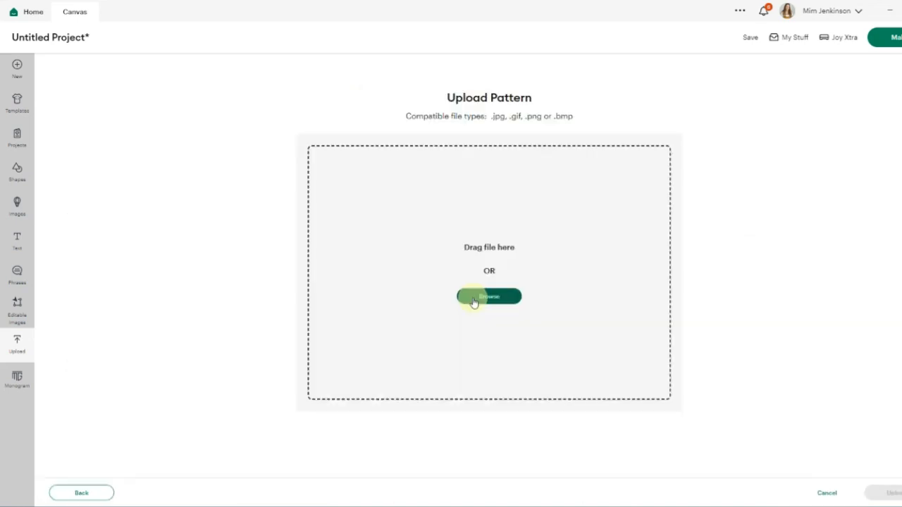
click(474, 299)
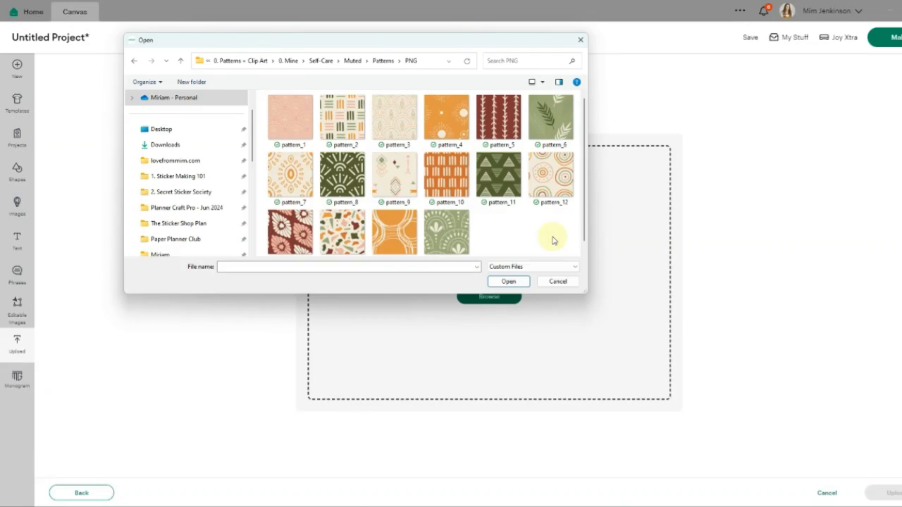
double_click(455, 125)
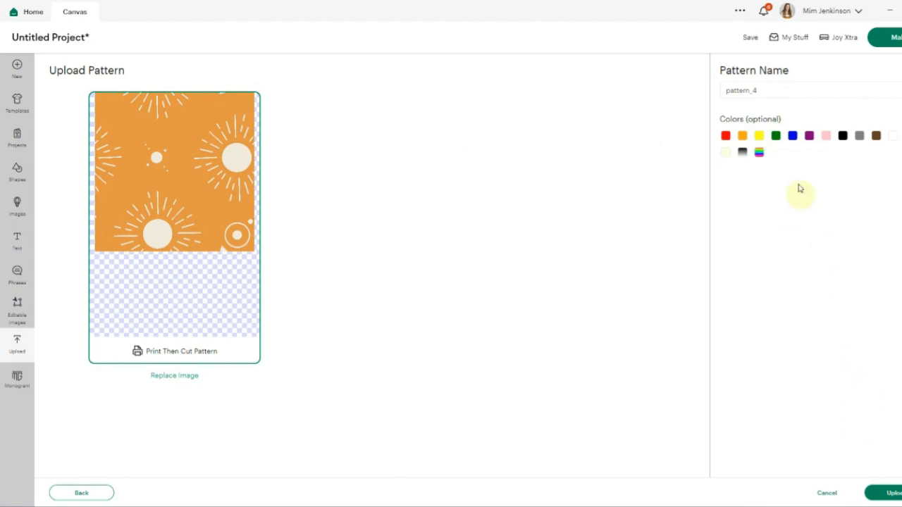
click(893, 494)
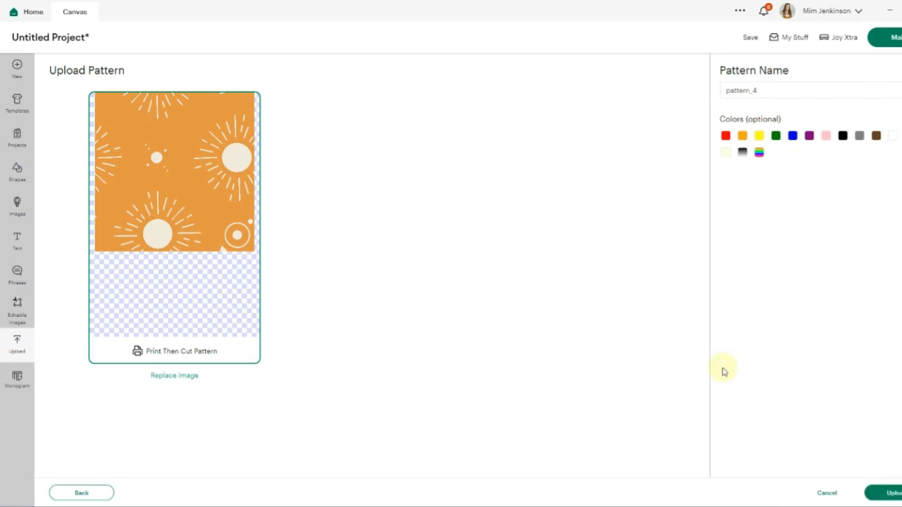
click(894, 493)
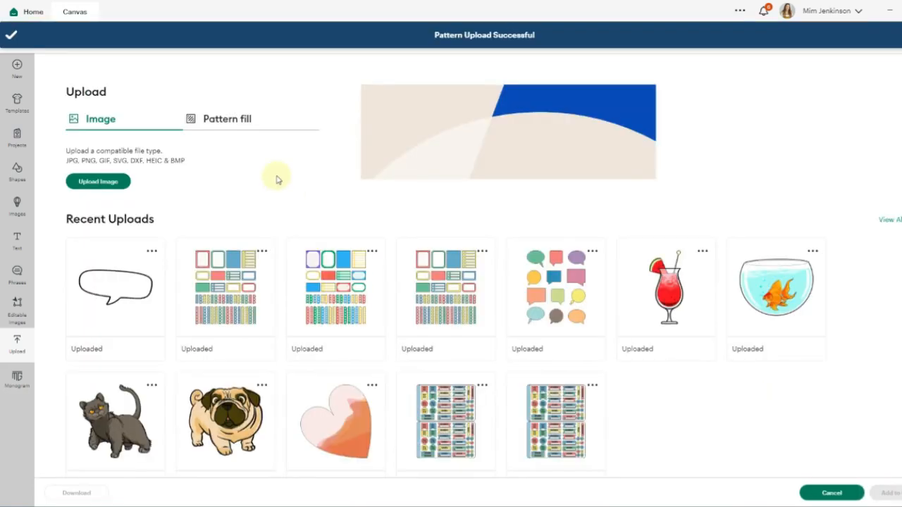
click(76, 12)
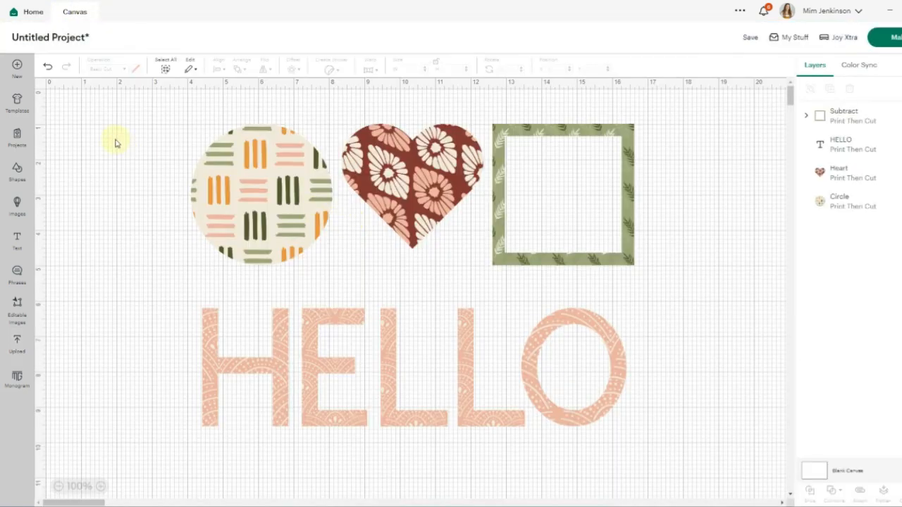
Step: Add a circle enlarged to about 5.29 in beside the square frame, shifting the existing designs over to make room
click(14, 172)
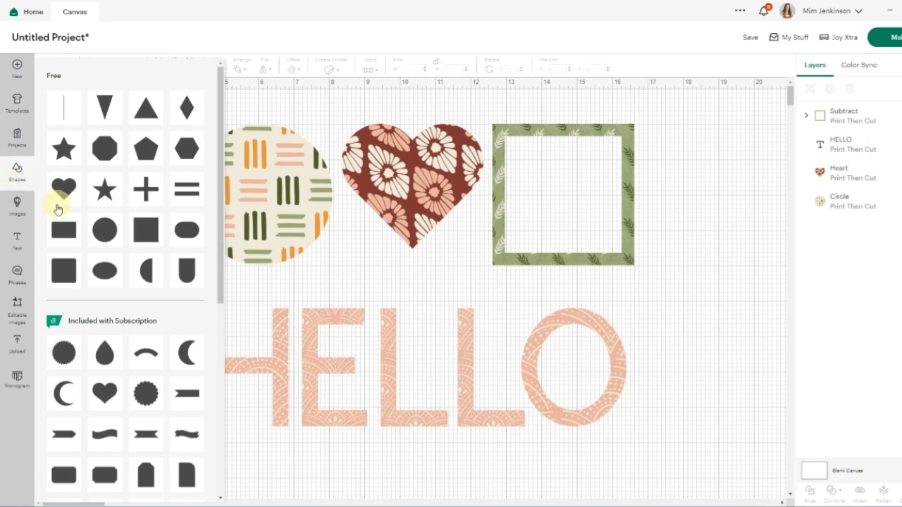
click(112, 230)
drag(224, 266, 340, 383)
drag(258, 266, 723, 233)
drag(124, 112, 562, 406)
drag(444, 190, 359, 222)
drag(707, 236, 634, 238)
click(529, 124)
click(648, 245)
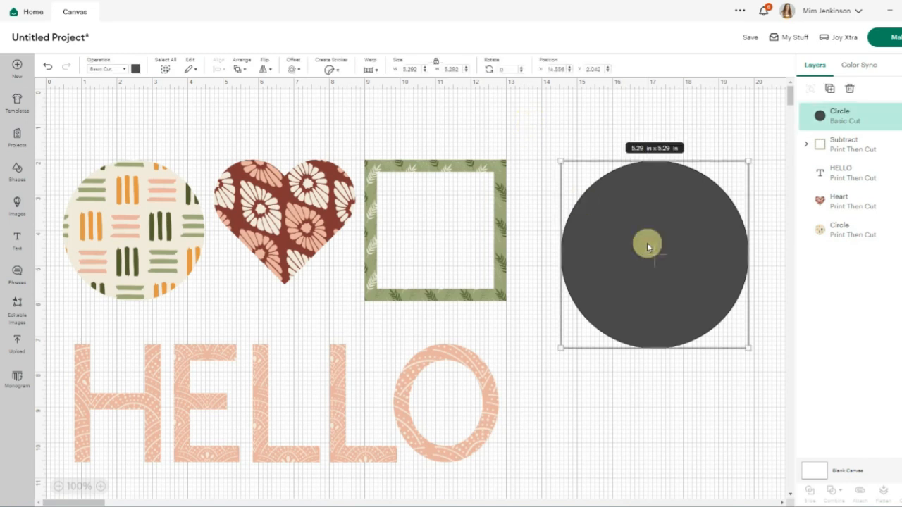
Step: Change the new circle to Print Then Cut and fill it with the uploaded orange sunburst pattern
click(127, 69)
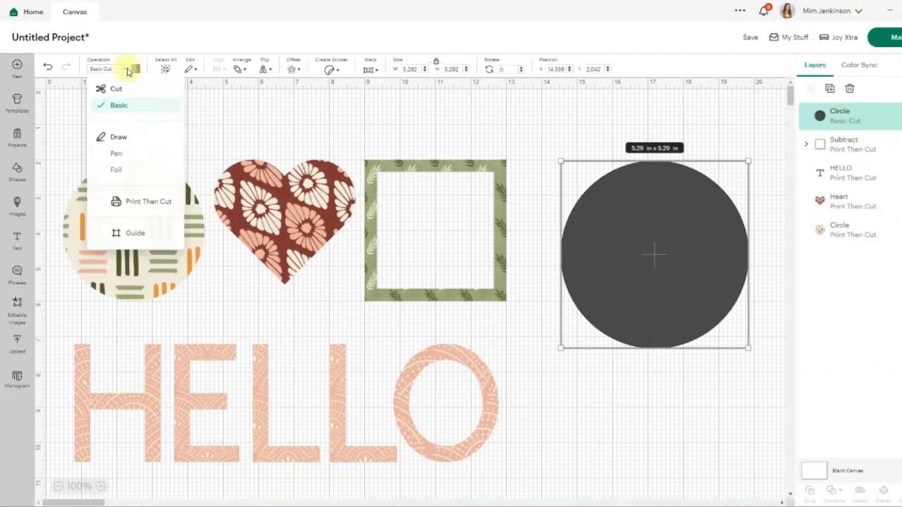
click(143, 202)
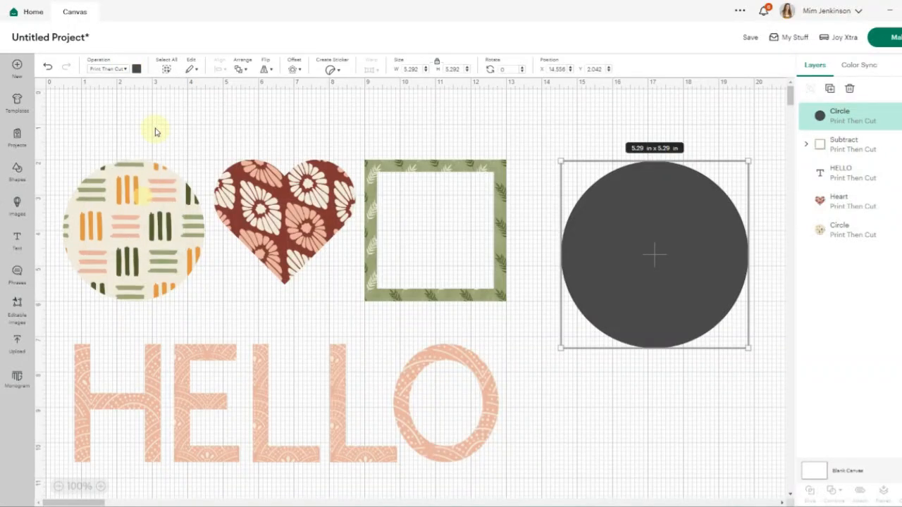
click(137, 69)
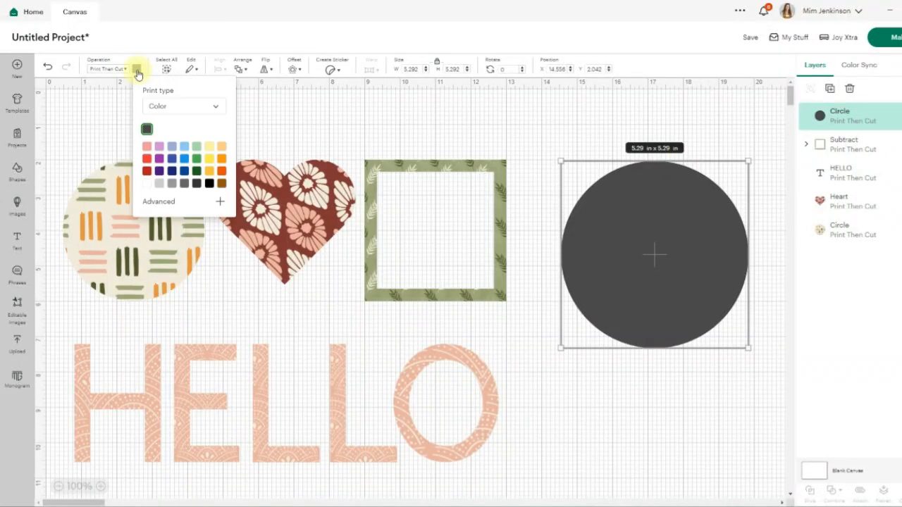
click(177, 107)
click(176, 148)
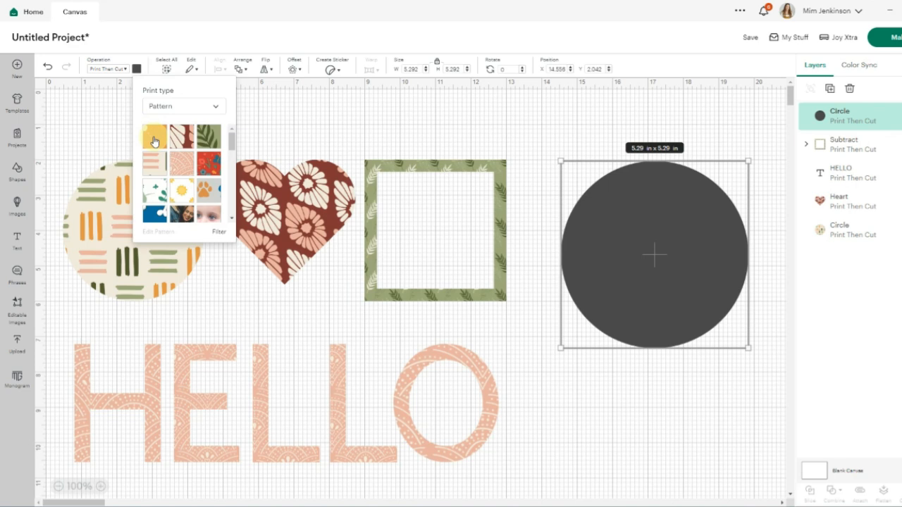
click(154, 142)
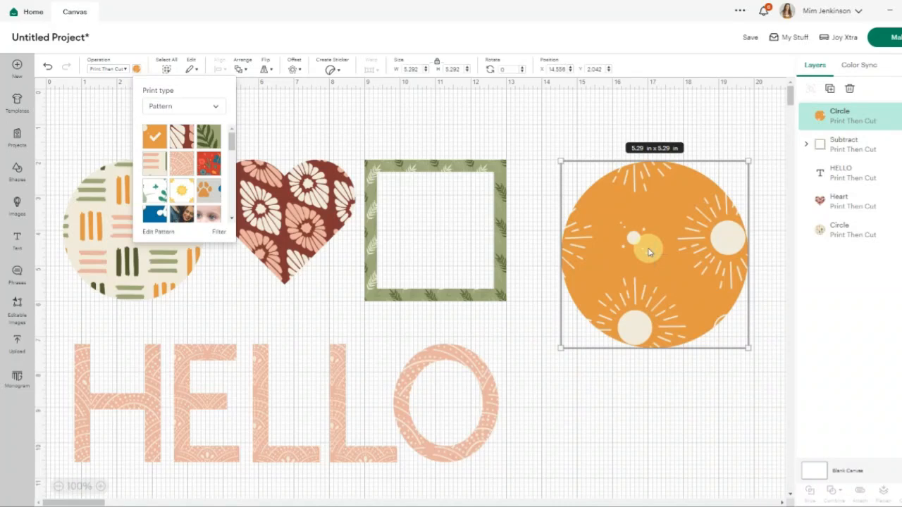
click(294, 140)
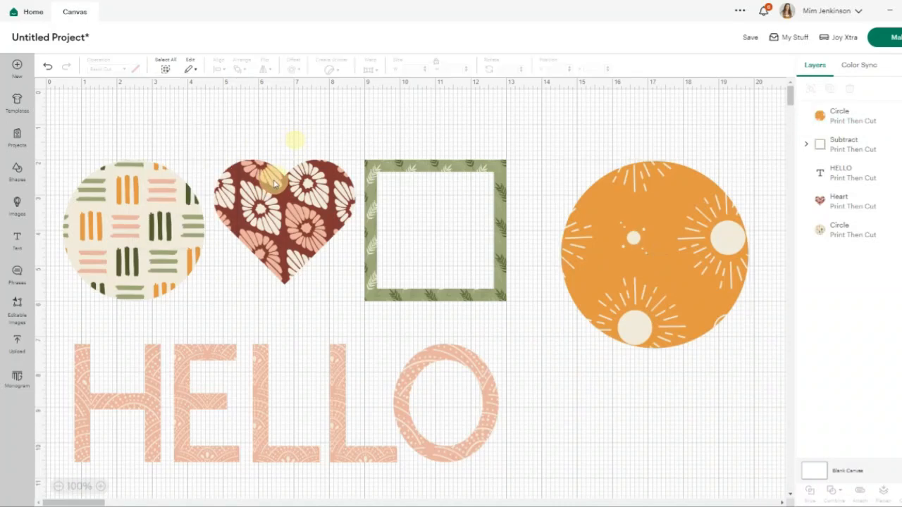
Step: Move the orange circle down and add a heart of about 5.97 x 5.28 in above it
drag(654, 211, 664, 410)
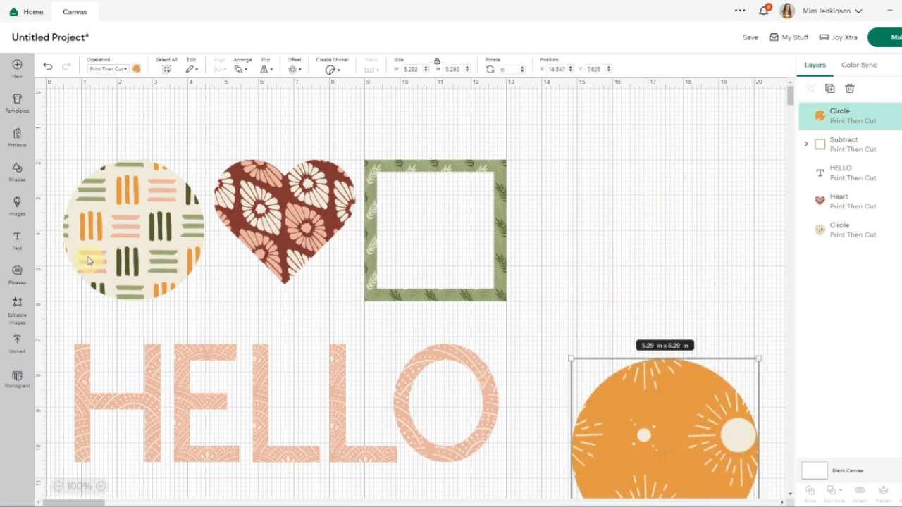
click(17, 172)
click(61, 189)
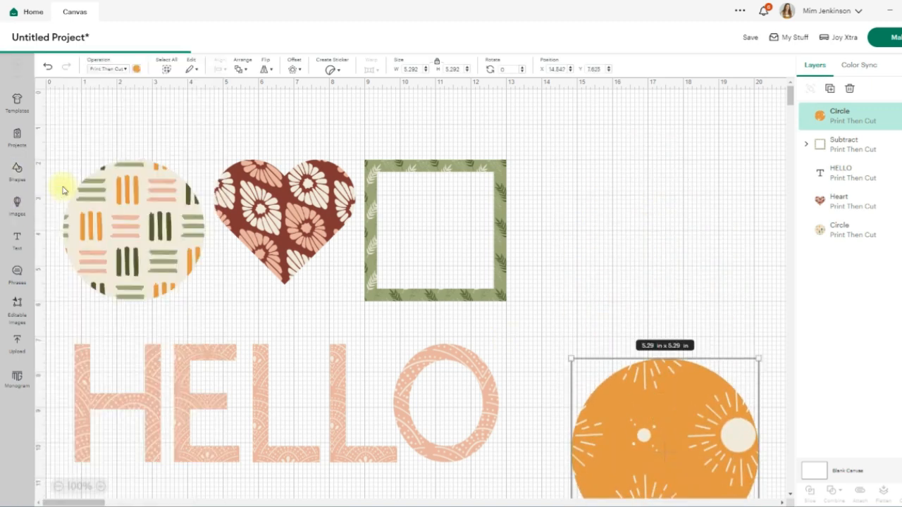
drag(217, 233, 735, 167)
mouse_move(686, 204)
mouse_down()
mouse_move(564, 272)
mouse_move(544, 330)
mouse_move(706, 186)
mouse_move(679, 199)
mouse_up()
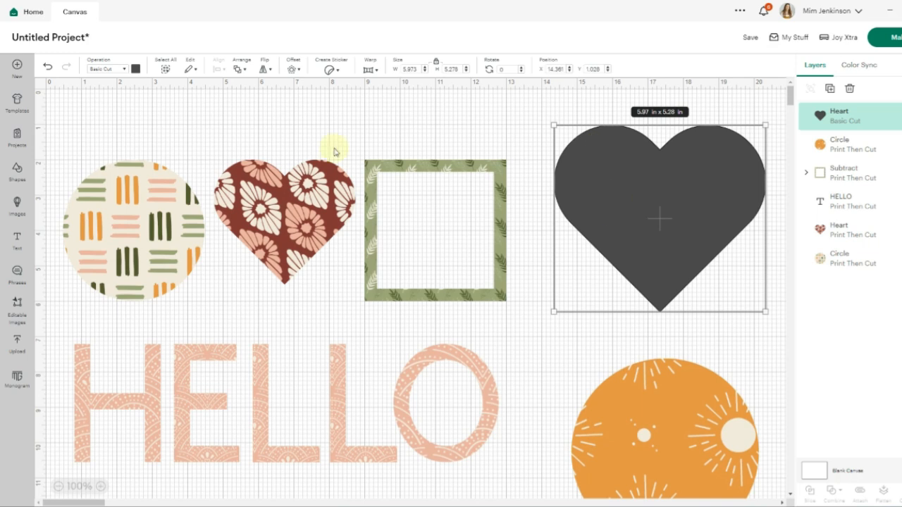
Step: Change the new heart to Print Then Cut and fill it with the dark red floral pattern
click(125, 69)
click(127, 203)
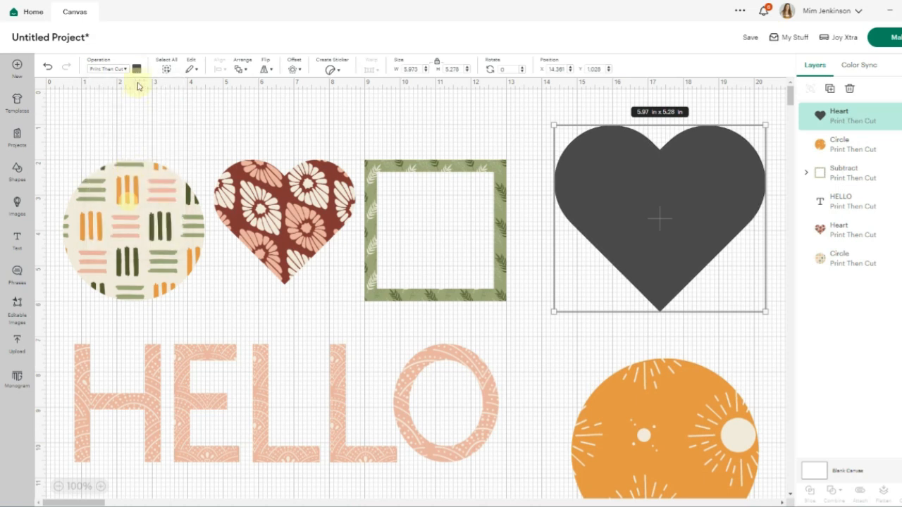
click(138, 70)
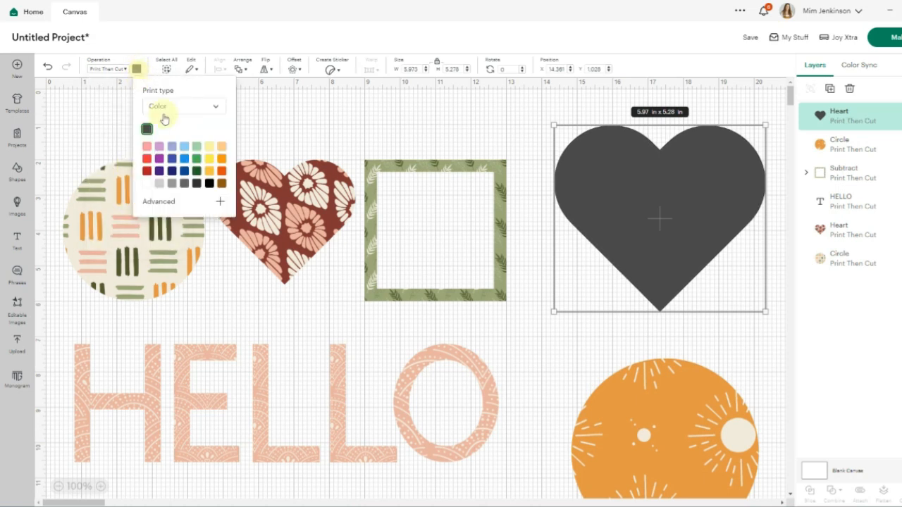
click(159, 106)
click(172, 149)
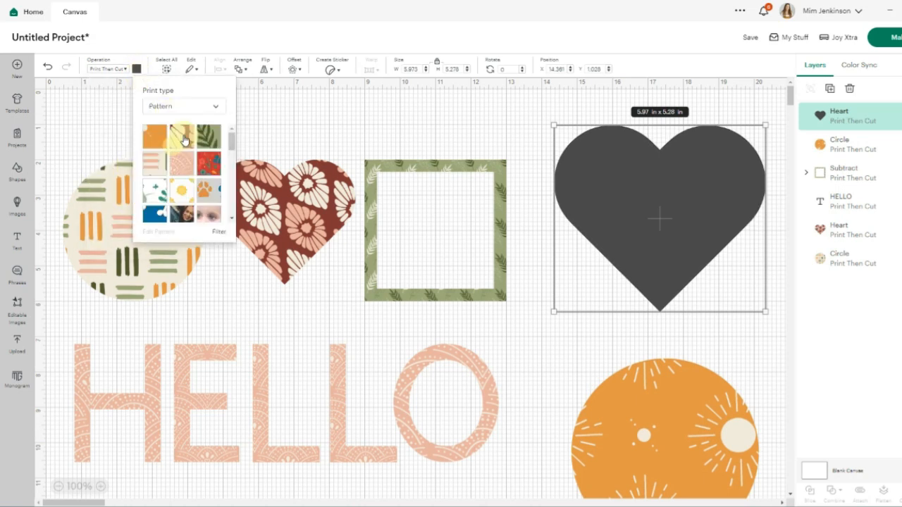
click(183, 139)
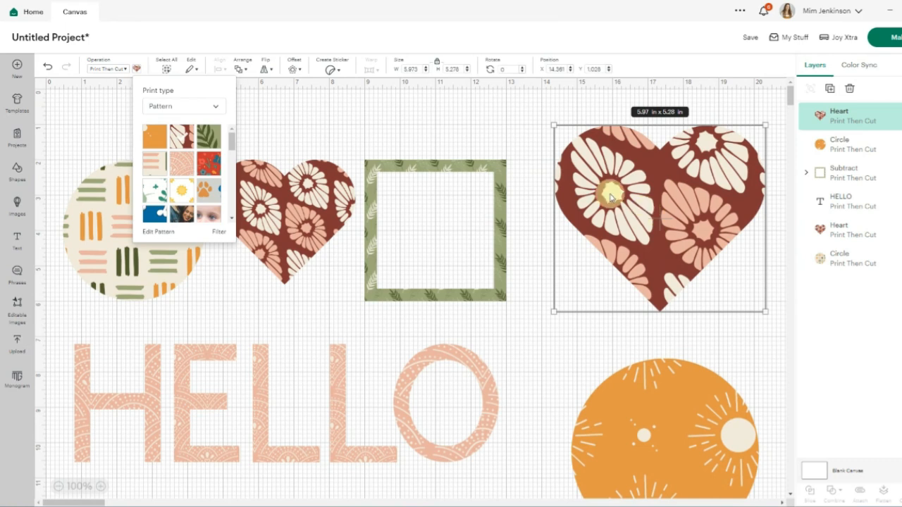
Step: Open the large heart's pattern for editing and set its scale to 50
click(165, 236)
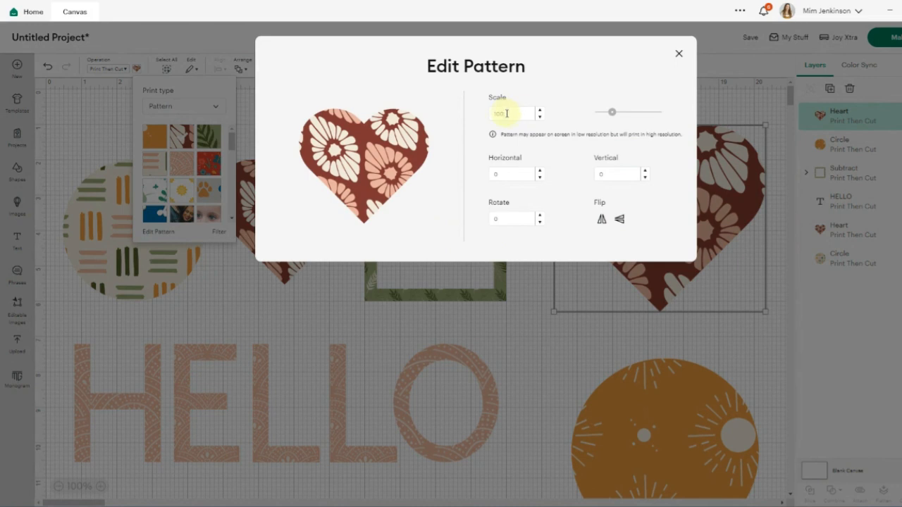
double_click(506, 113)
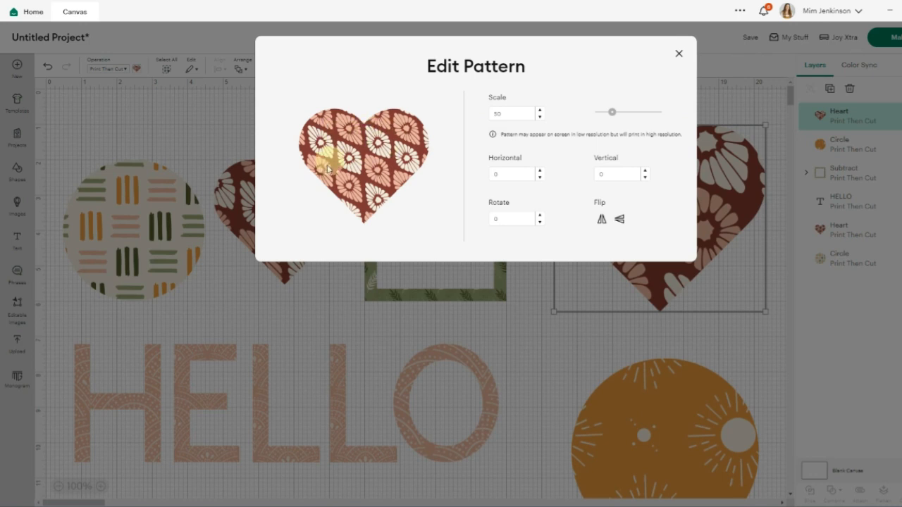
Step: Try the heart's floral pattern at a scale of 10 and then 200
double_click(519, 113)
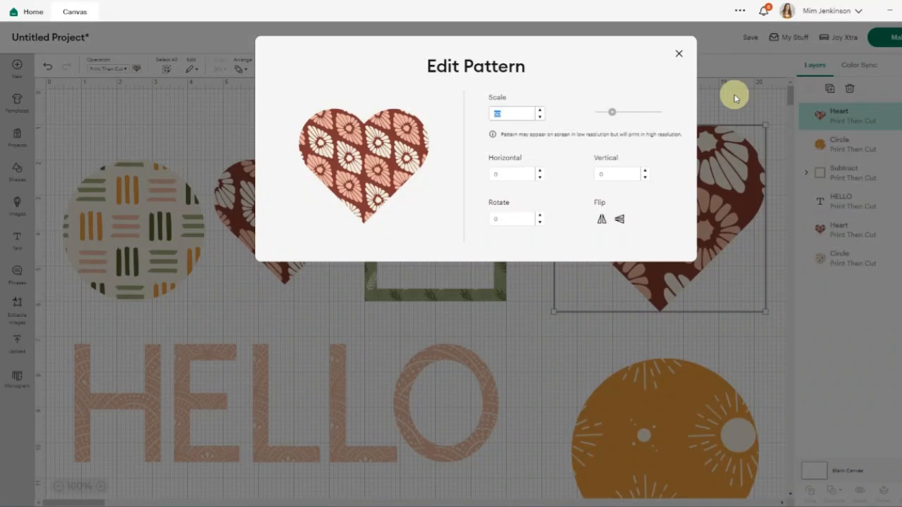
text(10)
click(578, 65)
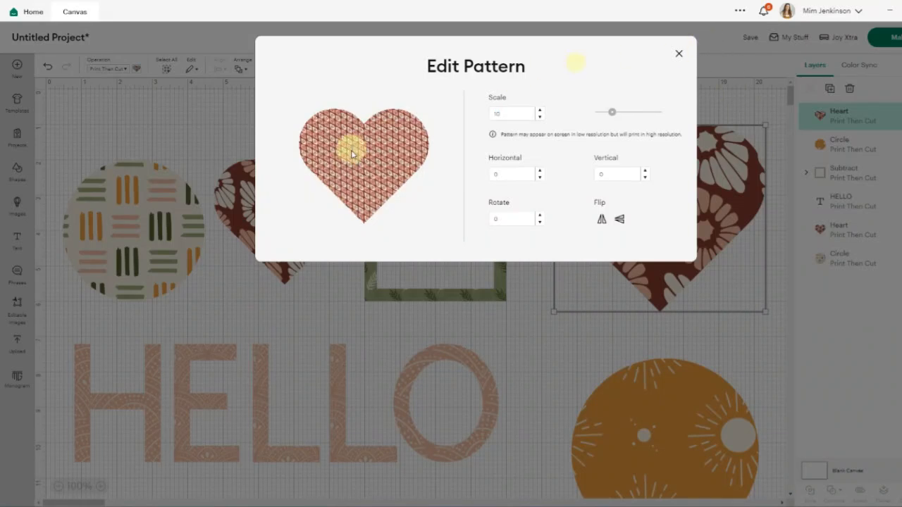
double_click(510, 114)
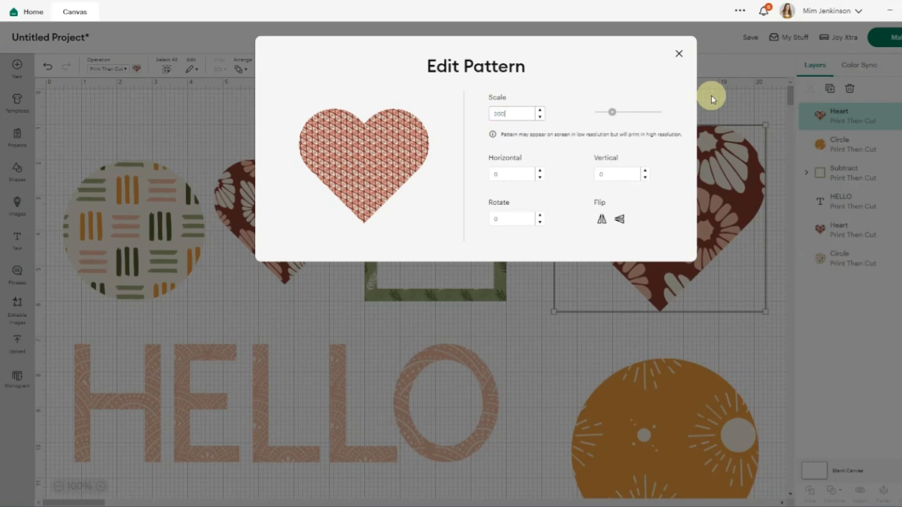
click(595, 88)
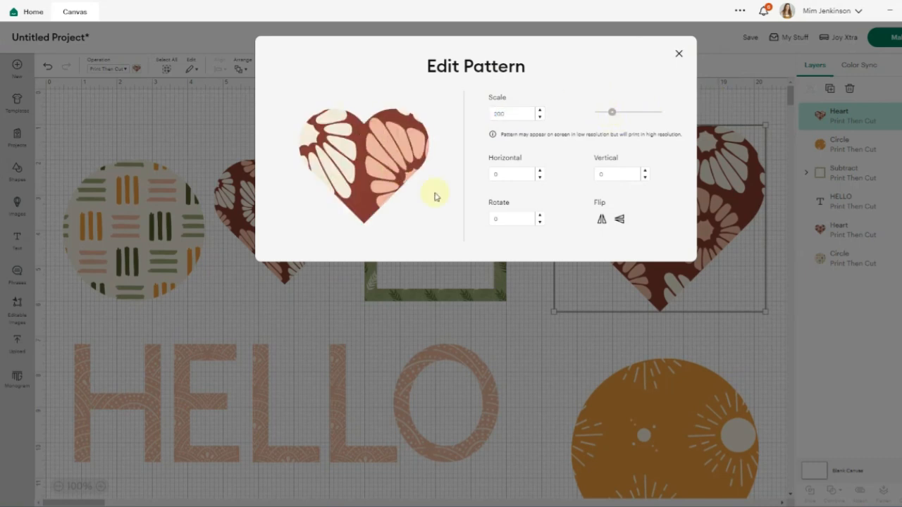
Step: Set the heart's pattern scale to 50 and close the pattern editor
double_click(515, 113)
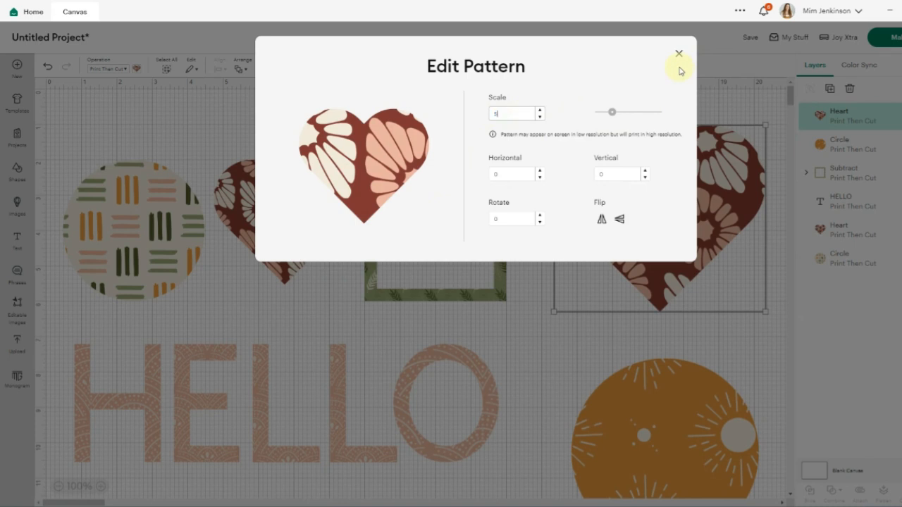
click(597, 93)
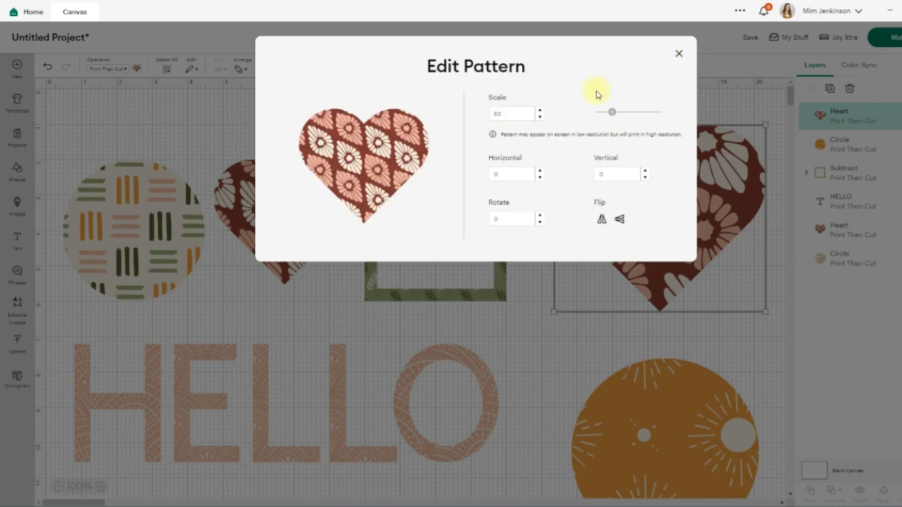
click(747, 363)
click(563, 357)
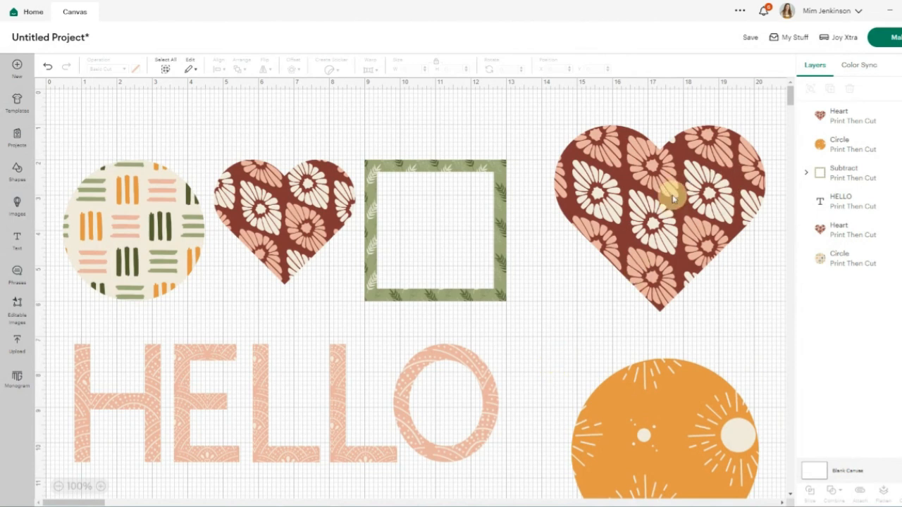
Step: Open the large heart's pattern for editing and set its horizontal offset to 17
click(692, 218)
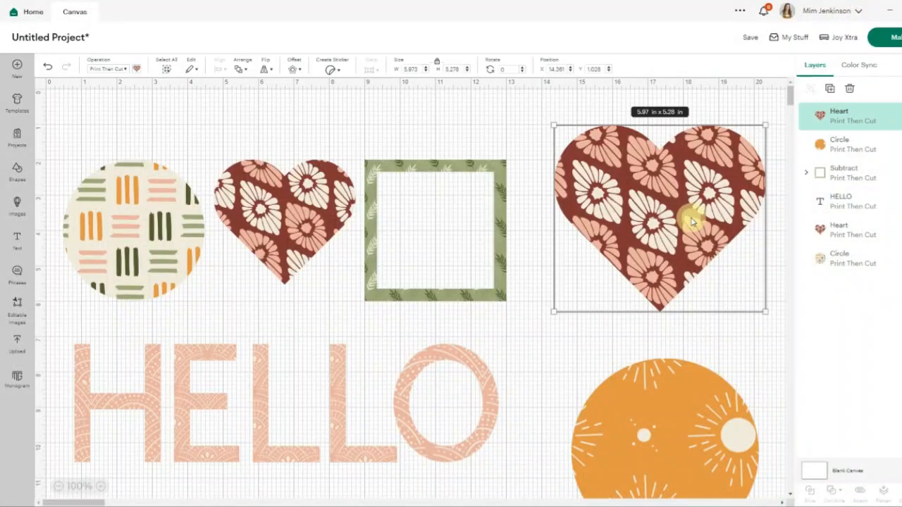
click(137, 69)
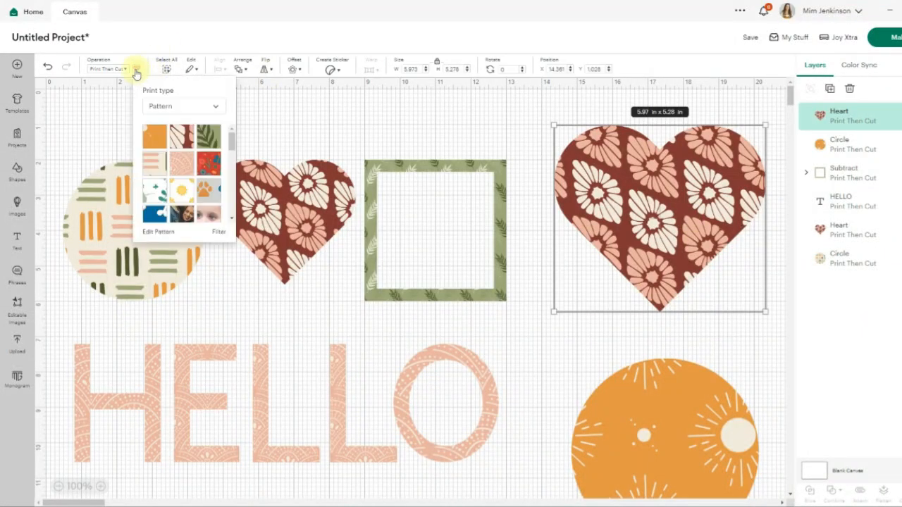
click(160, 231)
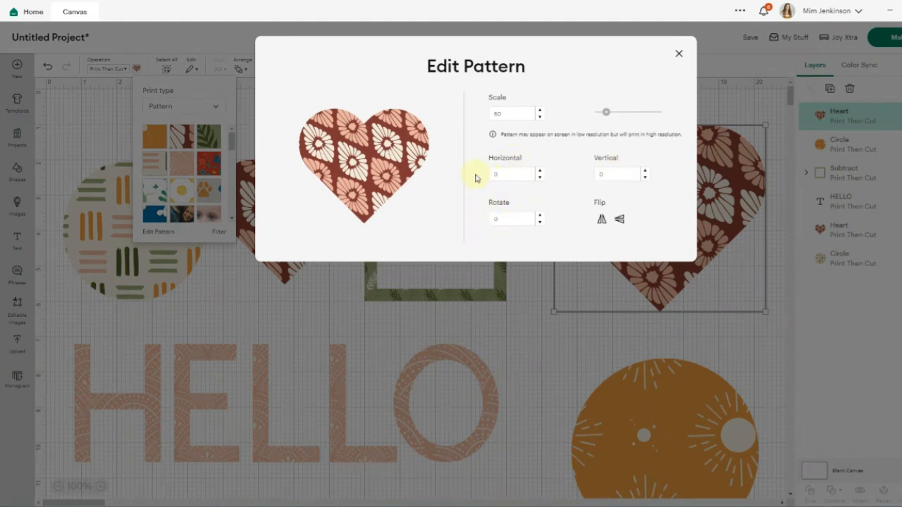
click(540, 171)
click(541, 171)
click(541, 170)
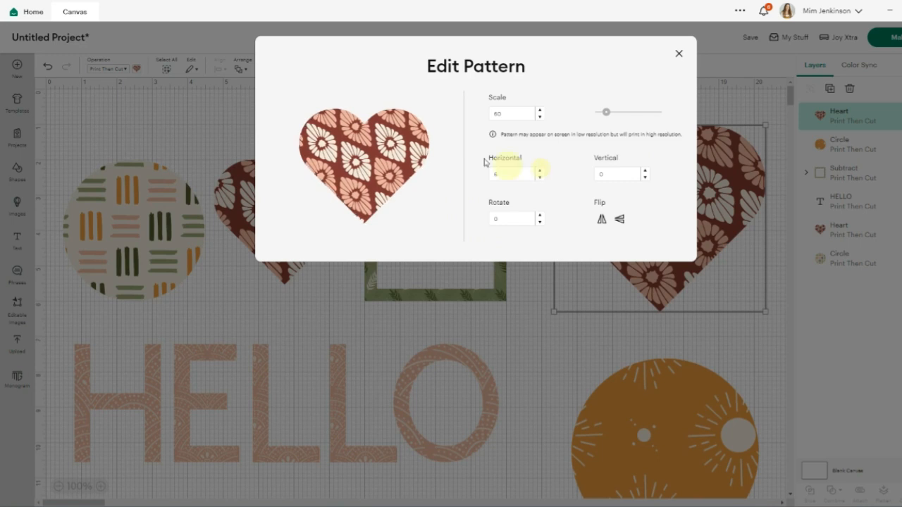
click(541, 170)
click(540, 170)
click(541, 170)
click(540, 171)
click(540, 170)
click(540, 170)
click(540, 170)
click(541, 170)
click(540, 170)
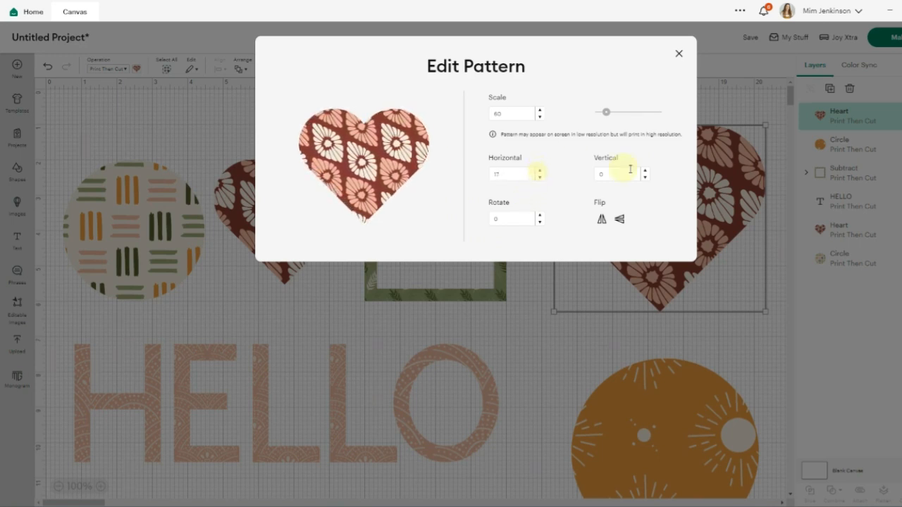
Step: Set the vertical offset of the heart's pattern to 11
click(645, 171)
click(645, 171)
click(645, 171)
click(645, 172)
click(645, 171)
click(645, 171)
click(645, 171)
click(645, 171)
Step: Rotate the heart's pattern fill to 7
click(539, 216)
click(540, 216)
click(540, 215)
click(539, 216)
click(540, 216)
click(540, 216)
click(539, 215)
Step: Flip the heart's pattern horizontally and vertically, and close the pattern editor
click(601, 221)
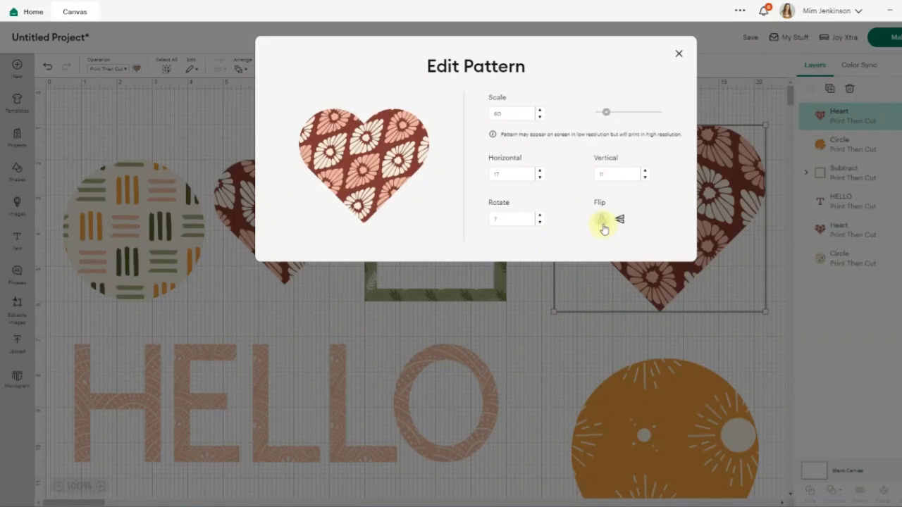
click(620, 222)
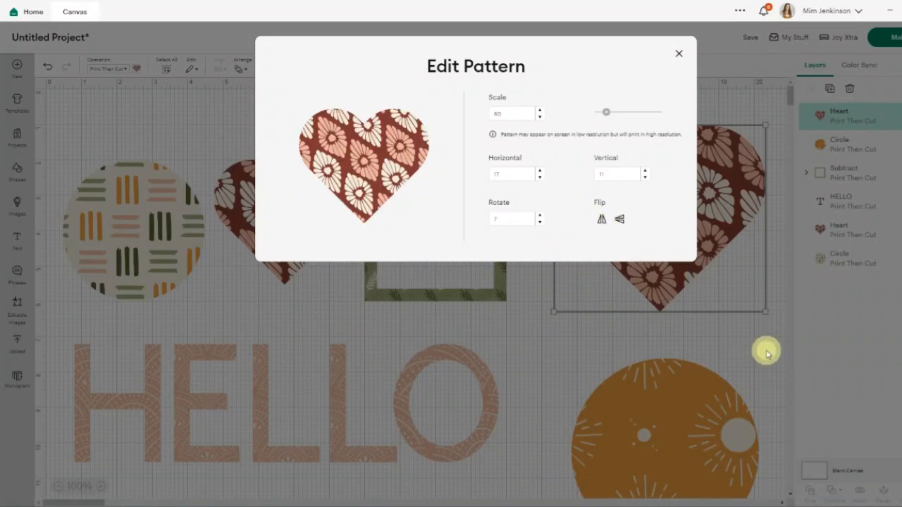
click(767, 352)
click(557, 351)
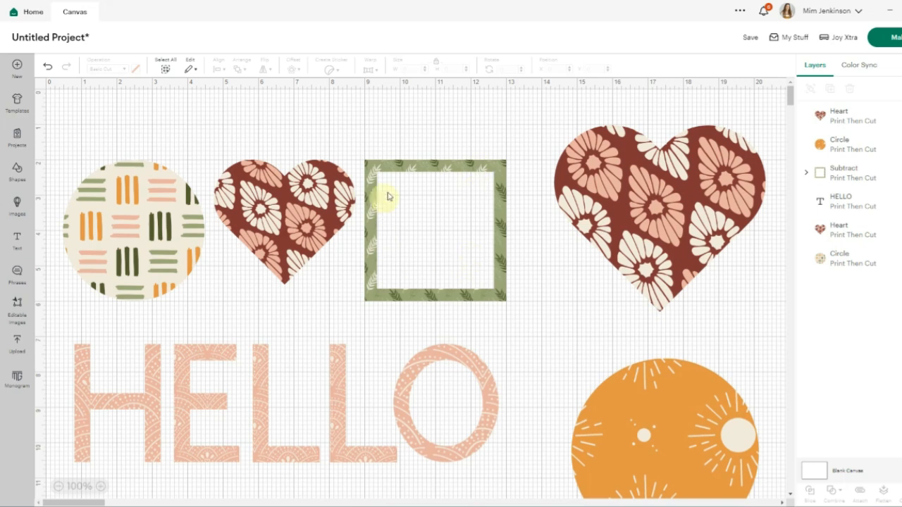
Step: Delete the large floral heart and the orange circle together from the canvas
drag(636, 160, 645, 401)
drag(609, 276, 655, 388)
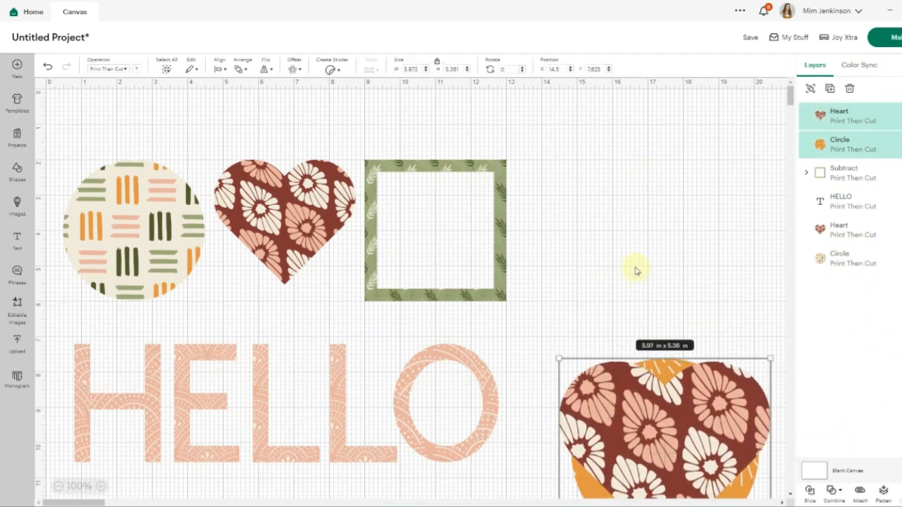
key(Delete)
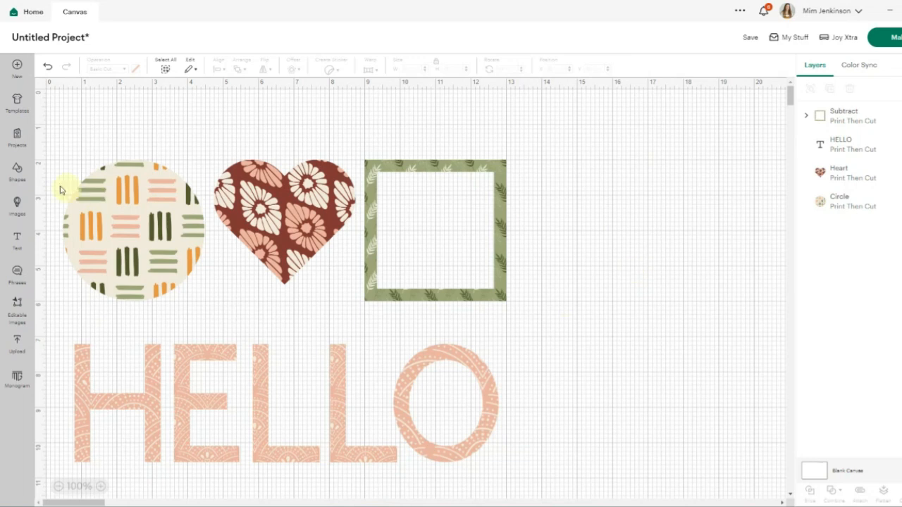
Step: Add a square in the empty area beside the green frame and enlarge it to about 4.89 in
click(17, 173)
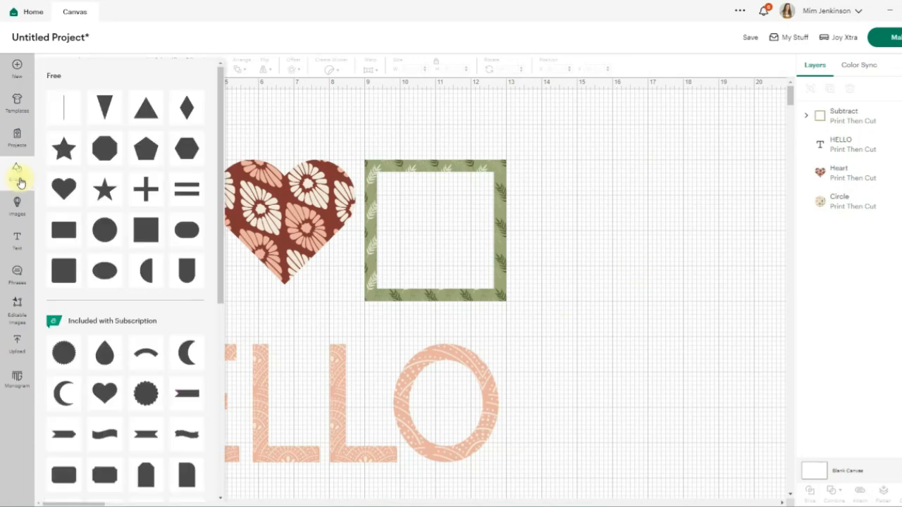
click(146, 229)
drag(239, 261, 606, 185)
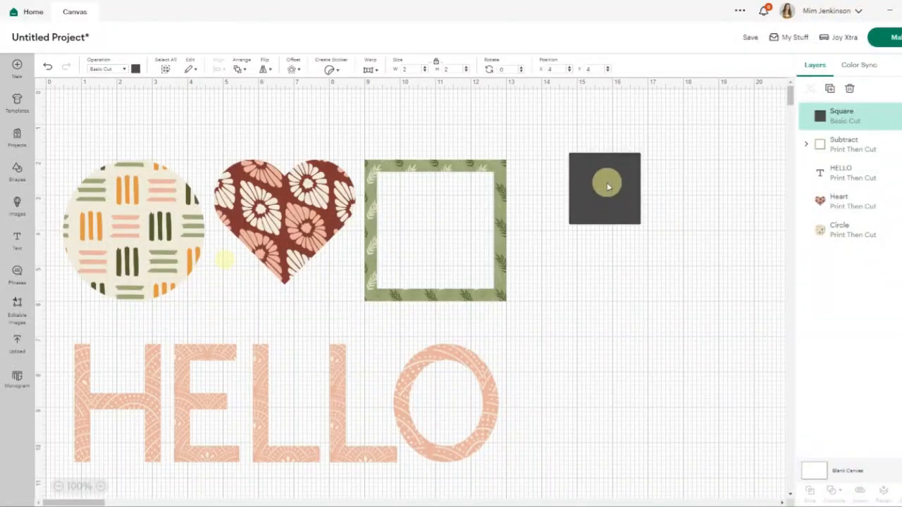
drag(640, 224, 742, 325)
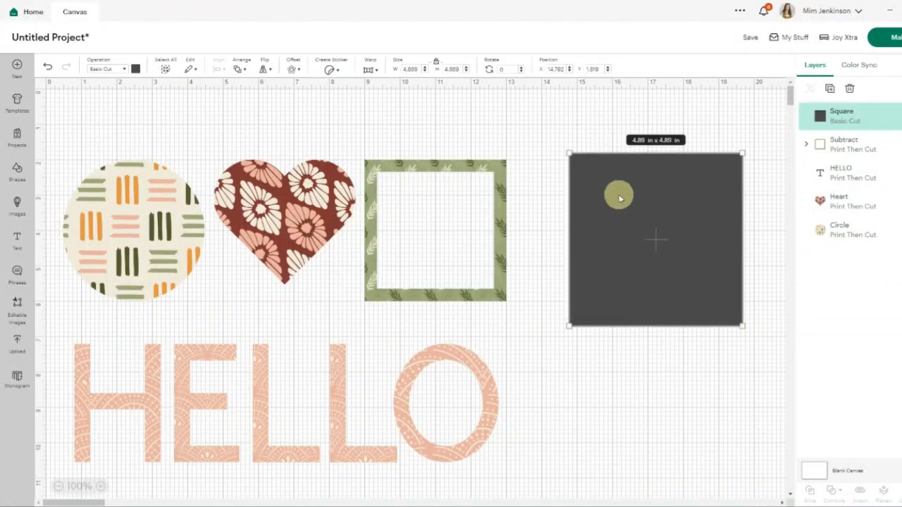
Step: Change the new square to Print Then Cut and fill it with the green leaf pattern
click(120, 74)
click(134, 202)
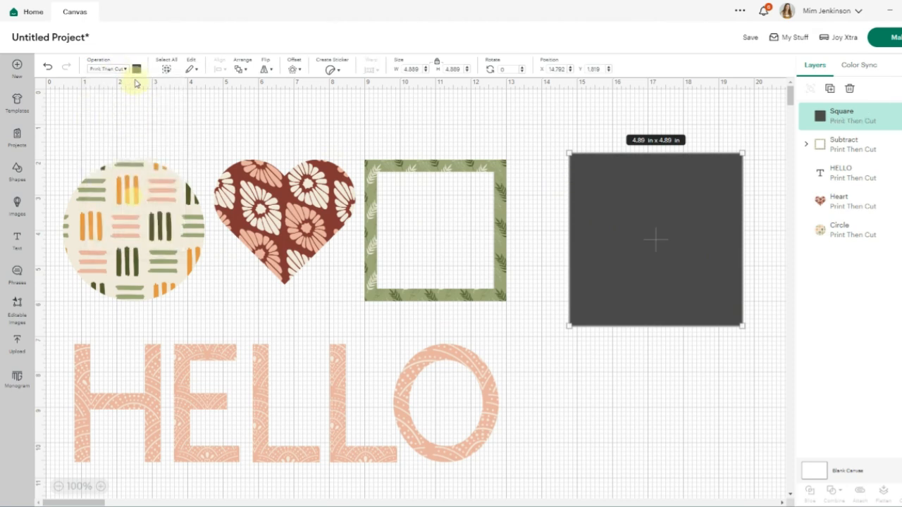
click(136, 71)
click(158, 107)
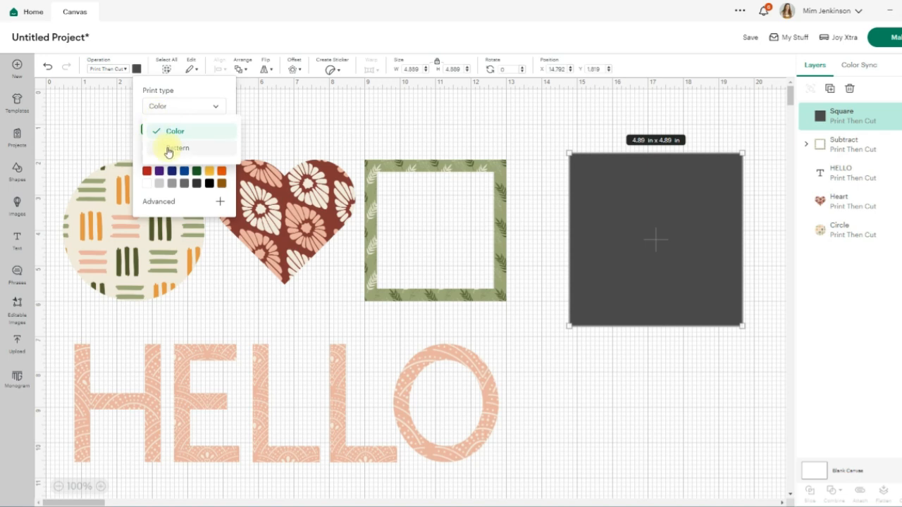
click(167, 147)
click(212, 143)
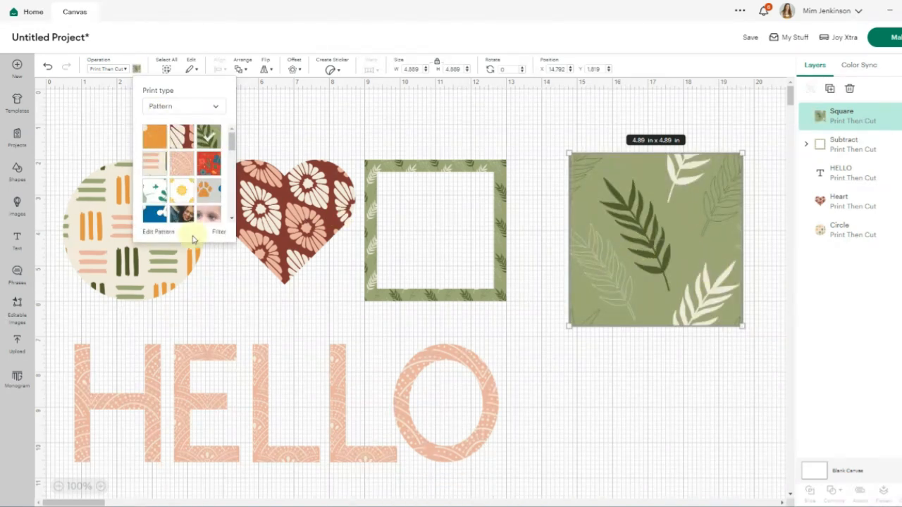
Step: Set the scale of the square's leaf pattern to 25 and close the pattern editor
click(160, 233)
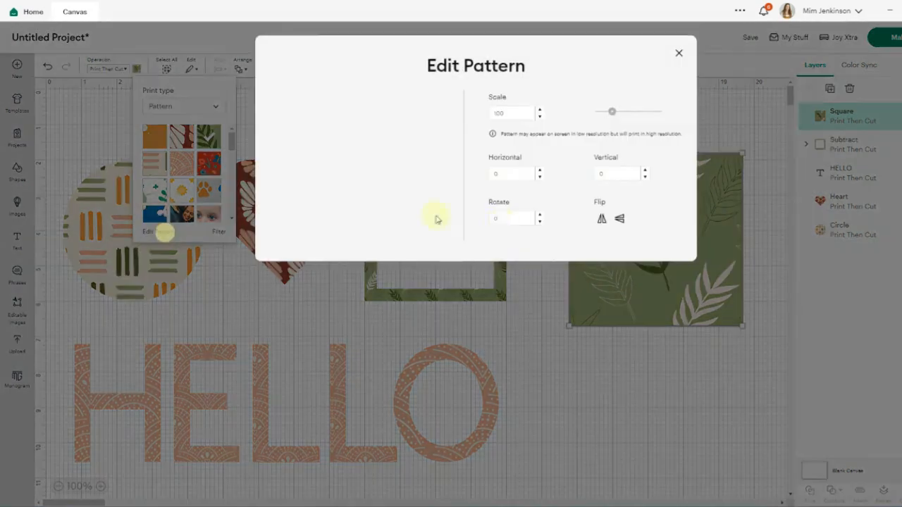
double_click(510, 114)
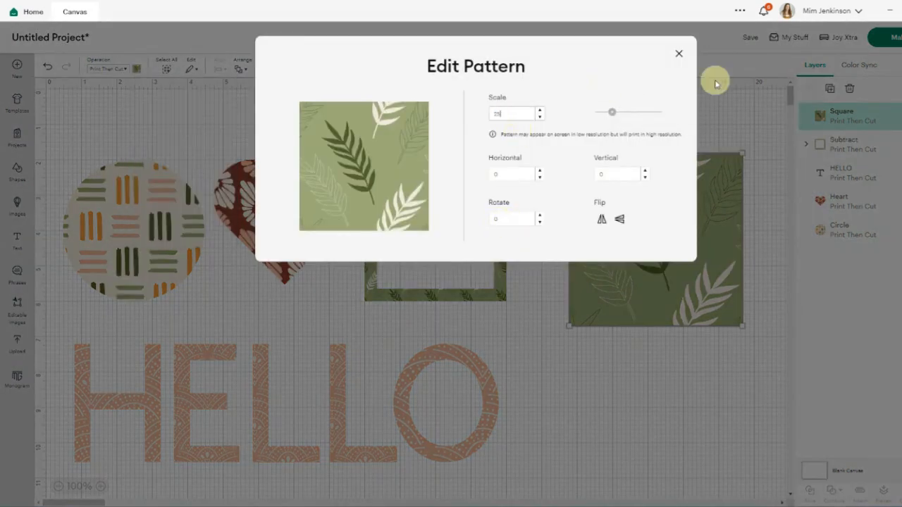
click(709, 366)
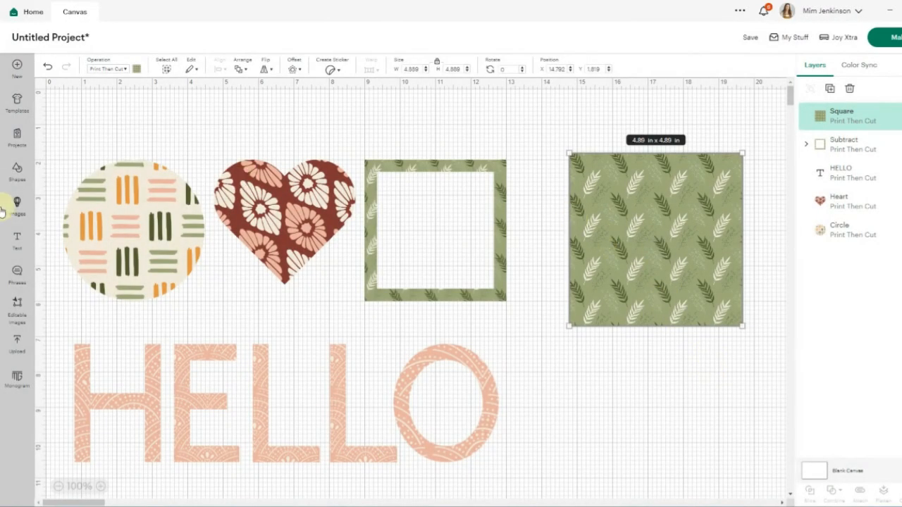
Step: Add a second square on top of the leaf-patterned square and enlarge it to about 4.11 in, leaving an even border
click(17, 173)
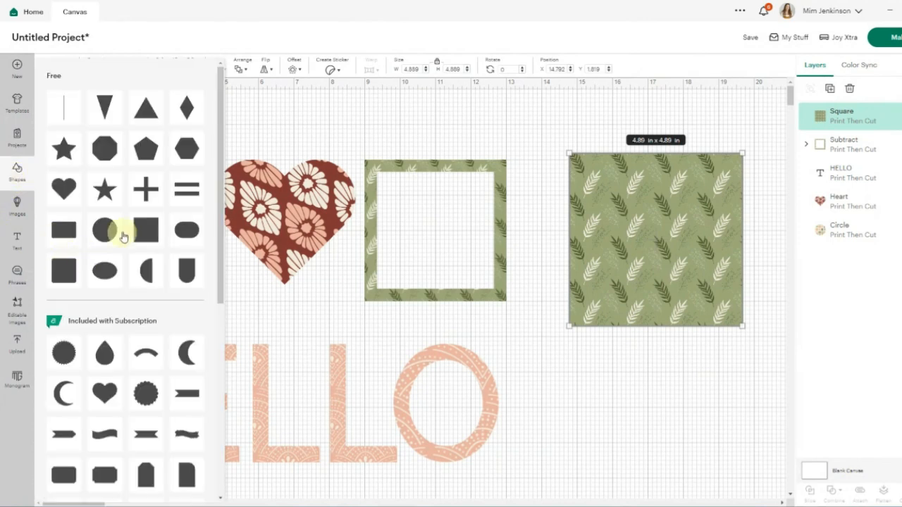
click(146, 230)
drag(233, 285, 612, 203)
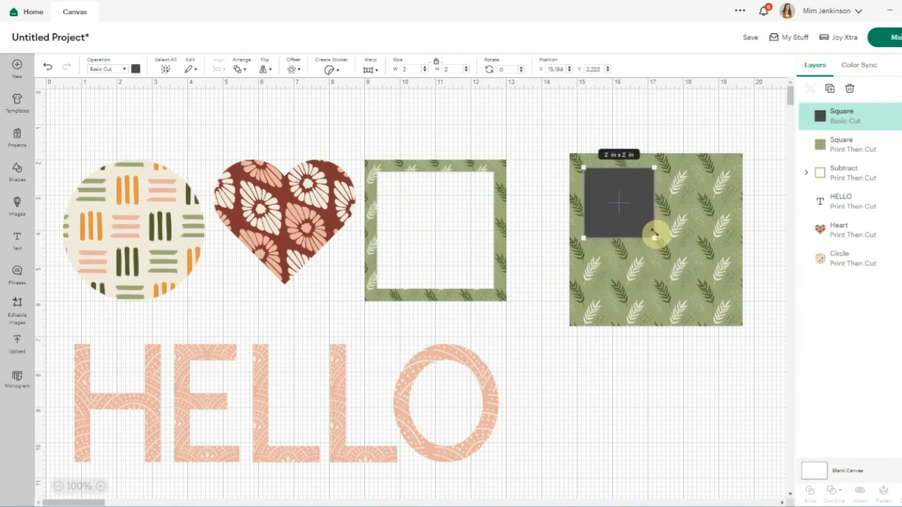
drag(655, 238, 729, 313)
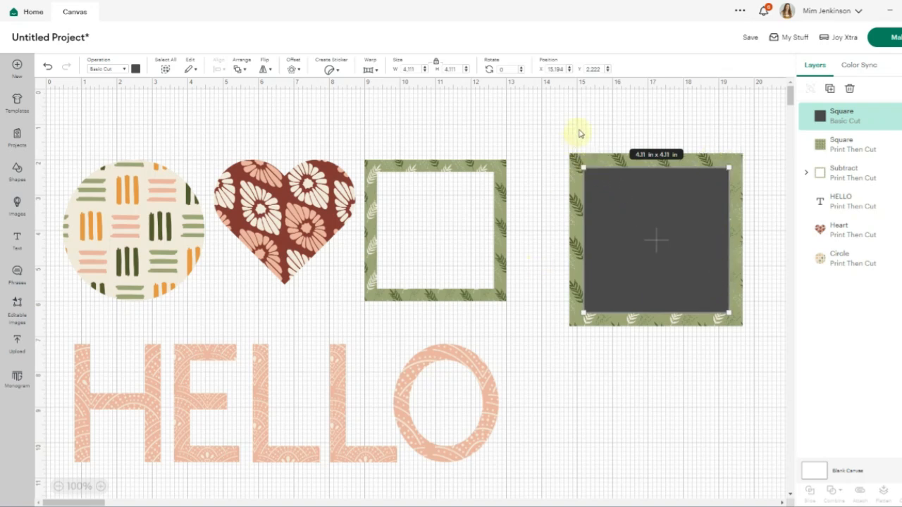
Step: Center the two squares on each other and subtract the inner one to form a leaf-patterned frame
drag(603, 115, 635, 247)
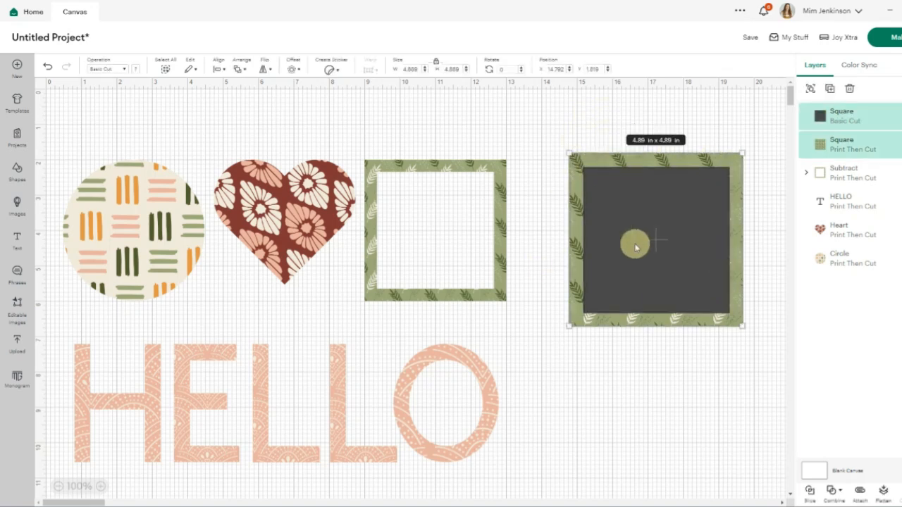
click(216, 69)
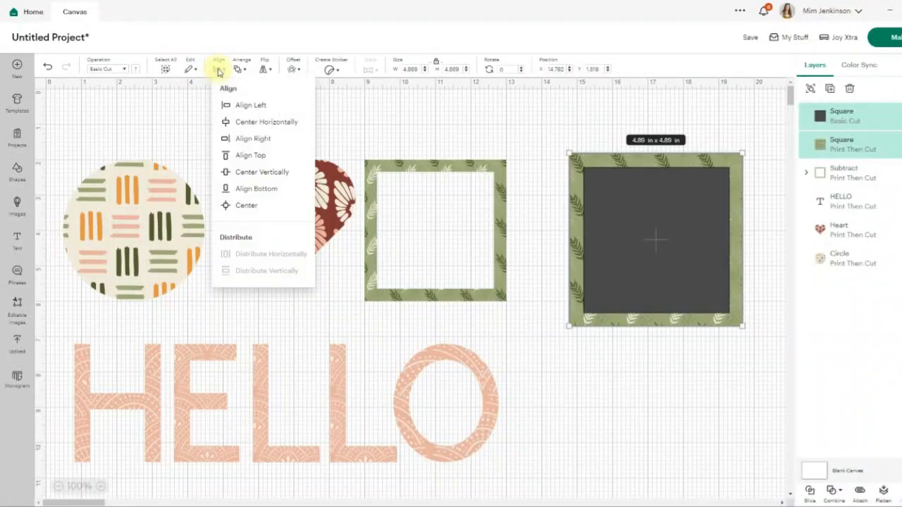
click(247, 208)
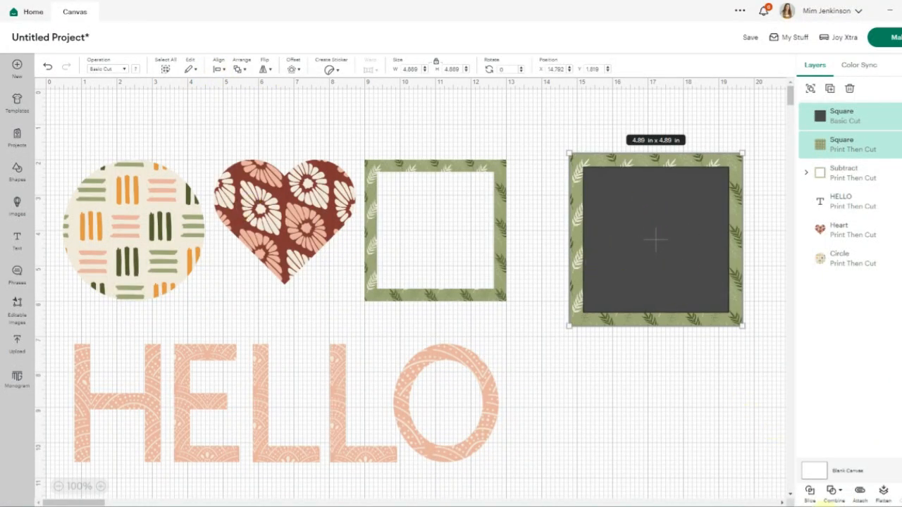
click(832, 495)
click(857, 432)
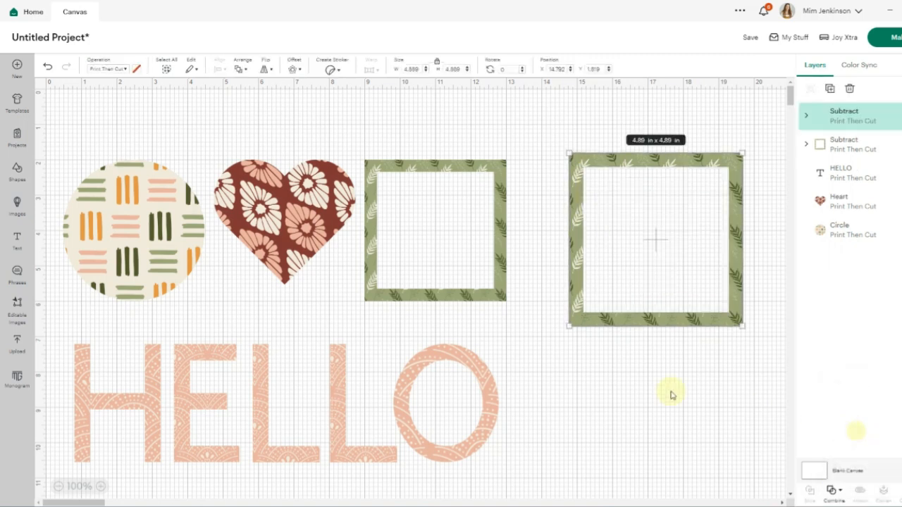
drag(647, 166, 640, 161)
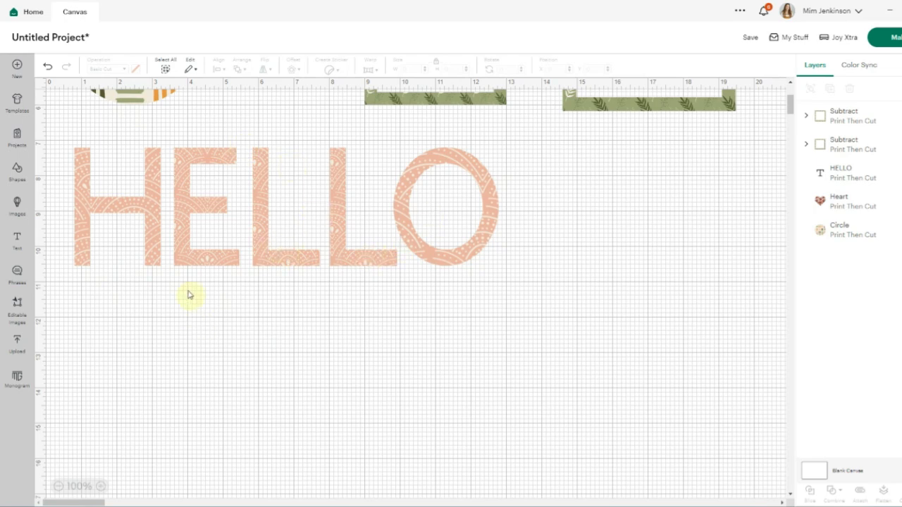
Step: Add a new text object reading HELLO in the empty area below the patterned HELLO
click(17, 238)
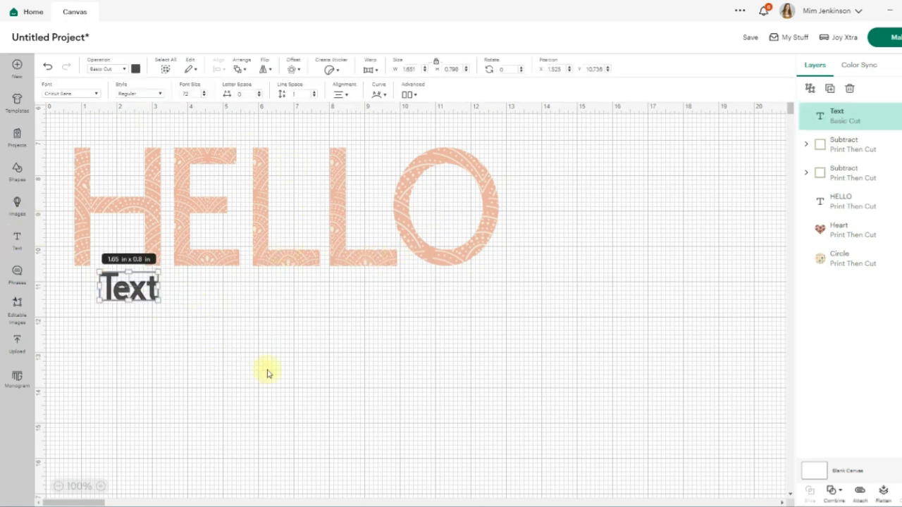
drag(127, 289, 365, 365)
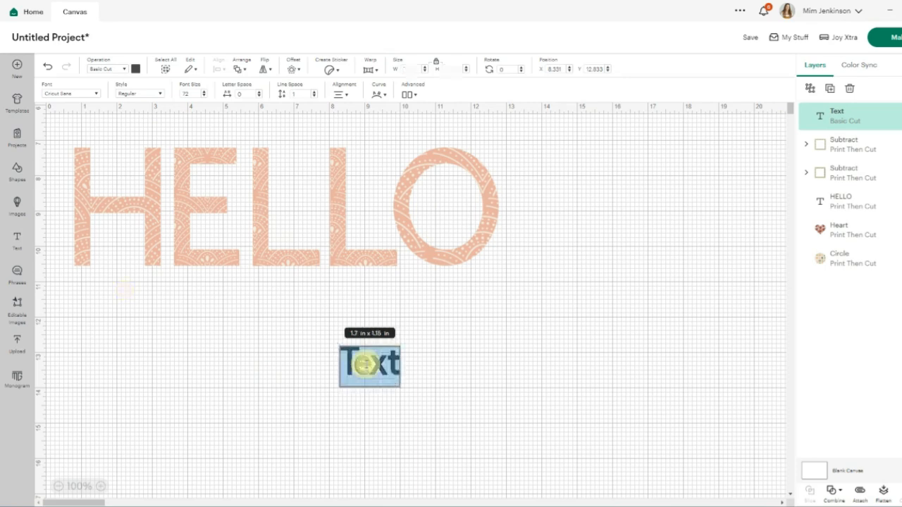
text(HELLO)
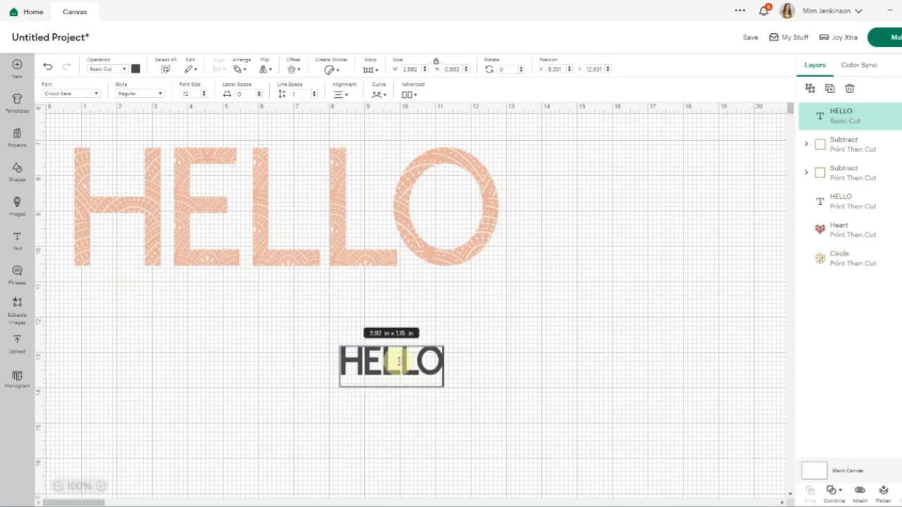
click(524, 341)
Step: Enlarge the new HELLO text to about 14.66 by 4.11 in and place it below the patterned HELLO
drag(442, 345, 782, 229)
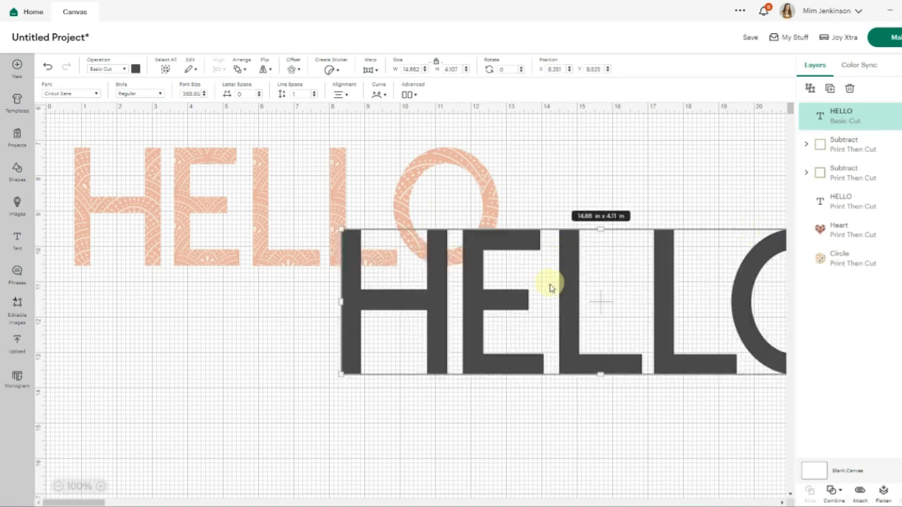
drag(565, 304, 416, 374)
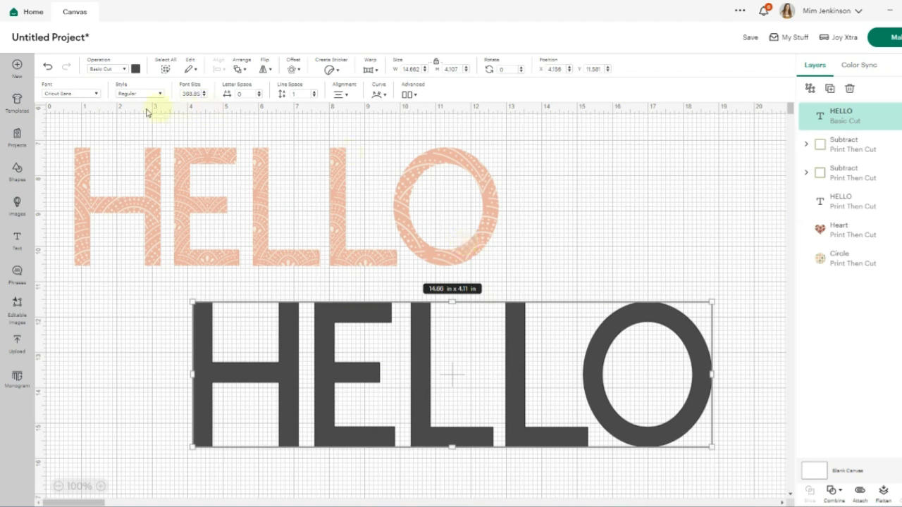
drag(415, 346, 416, 353)
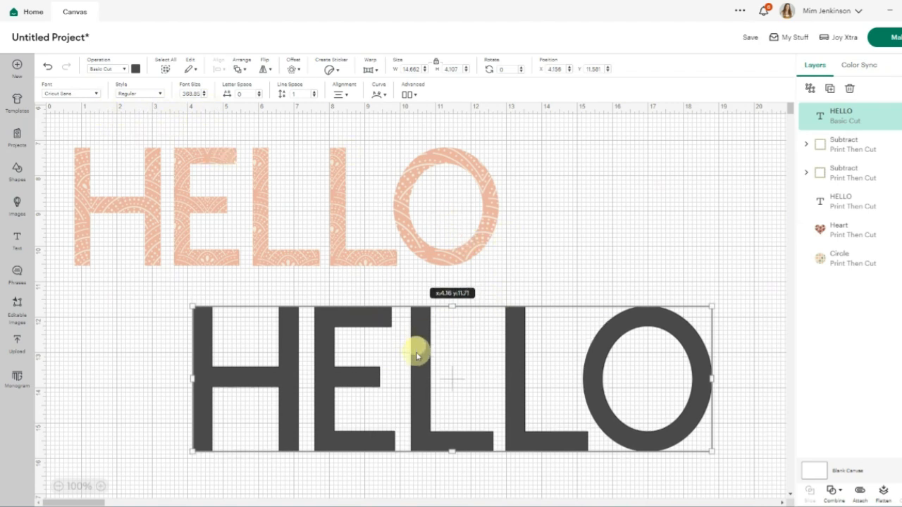
Step: Set the larger, lower HELLO text to Print Then Cut and fill it with the pink scallop pattern
click(123, 71)
click(126, 203)
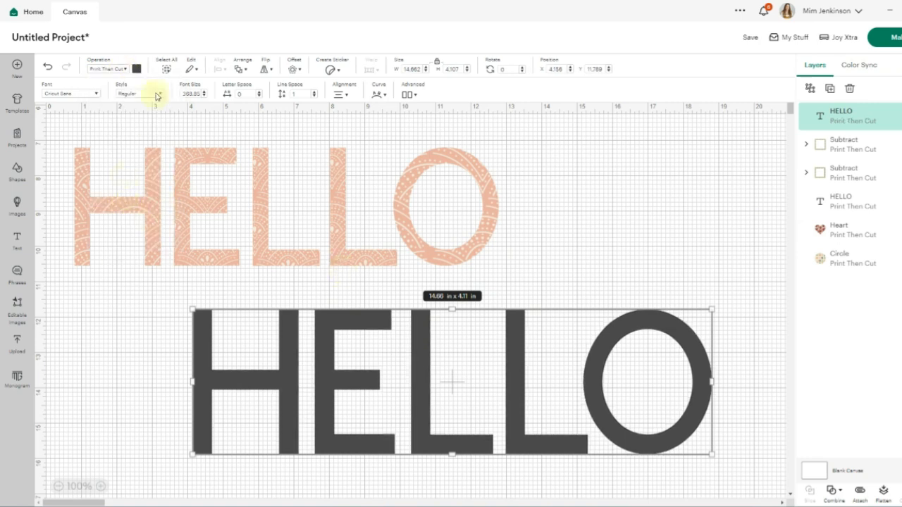
click(137, 70)
click(189, 113)
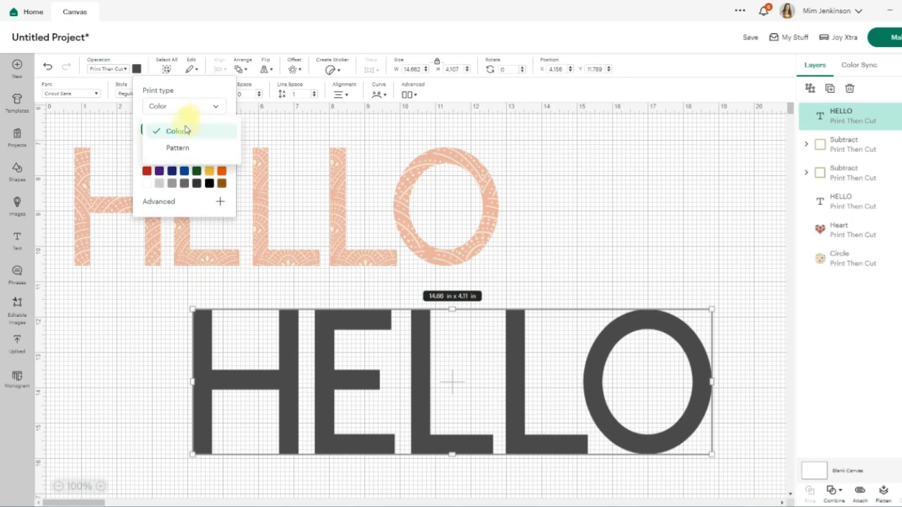
click(184, 145)
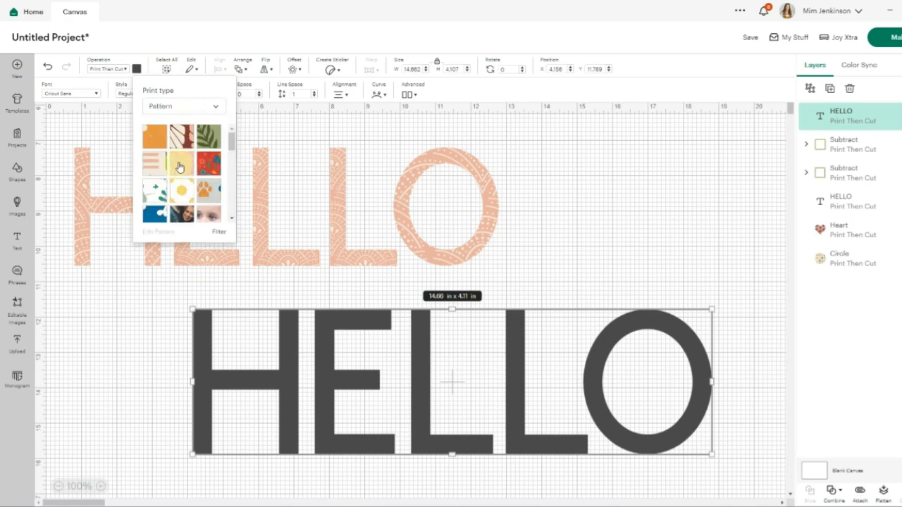
click(177, 168)
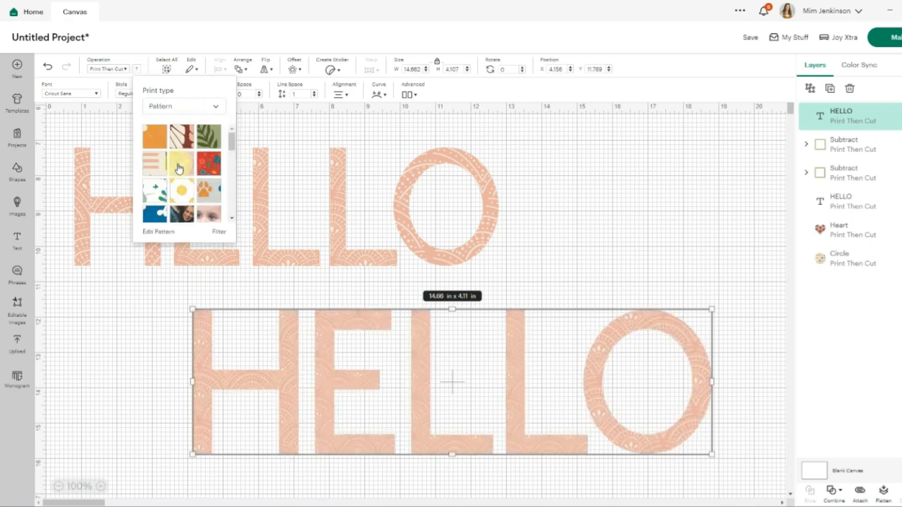
Step: Increase the scale of the pattern fill in the lower HELLO and shift the text slightly on the canvas
click(156, 233)
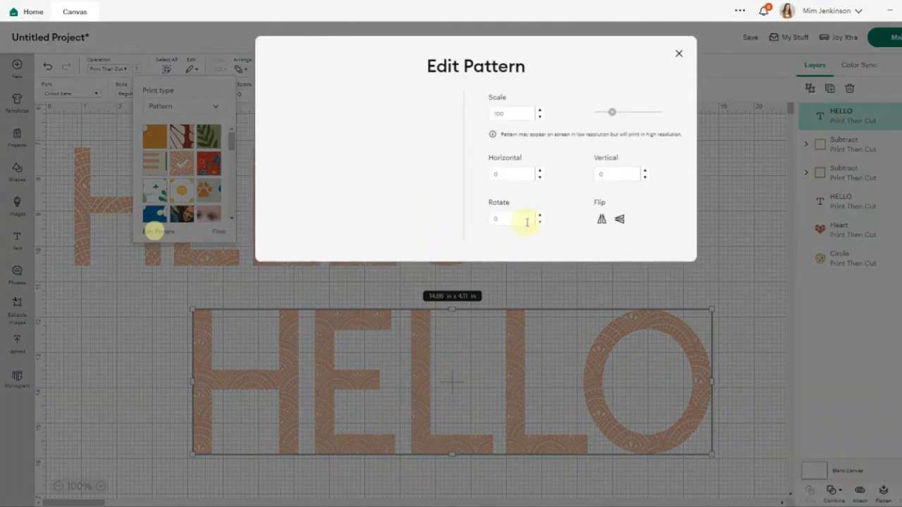
double_click(518, 115)
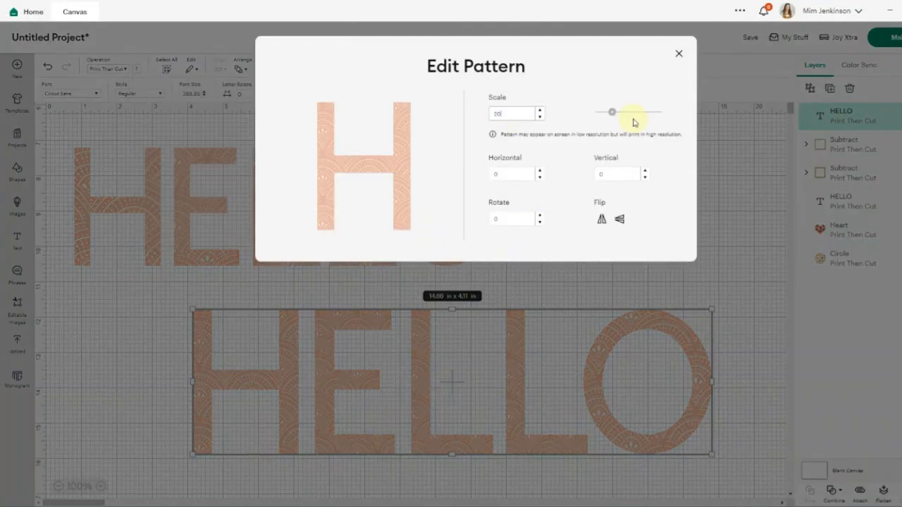
click(727, 148)
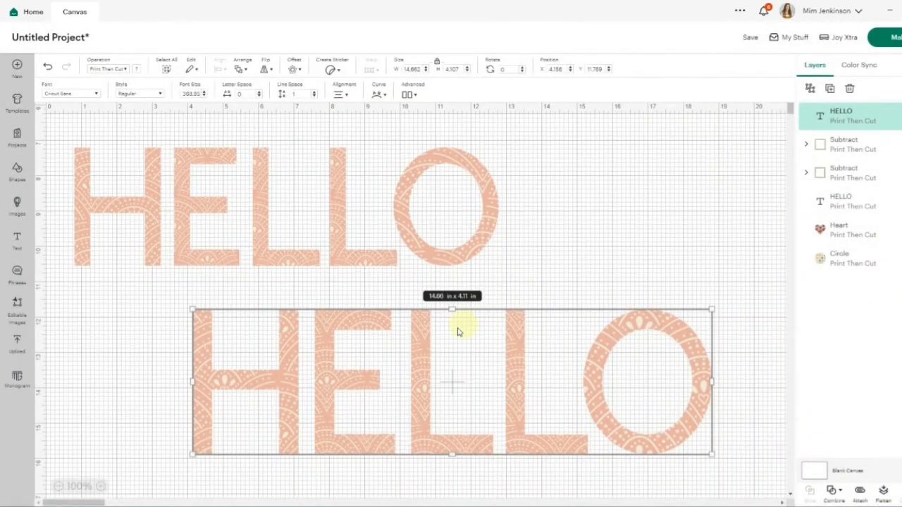
drag(421, 345, 428, 349)
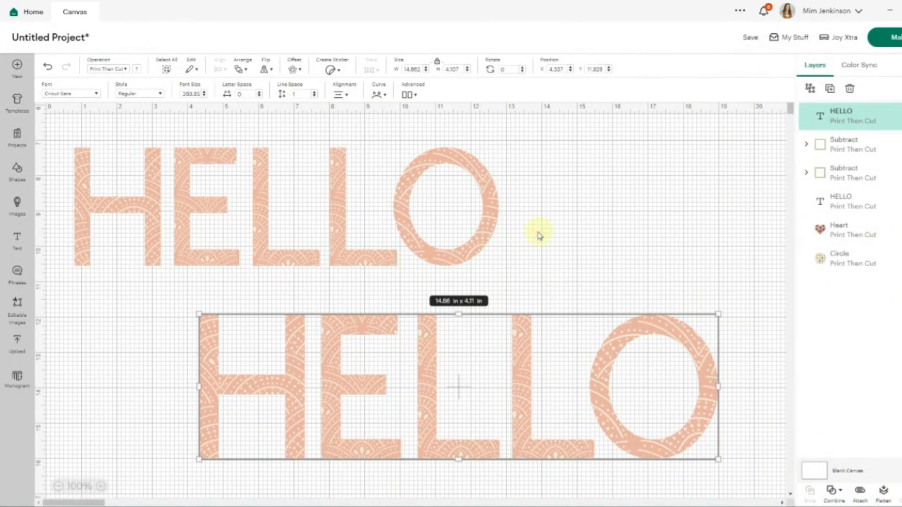
Step: Ungroup the lower HELLO text into individual letters
right_click(296, 388)
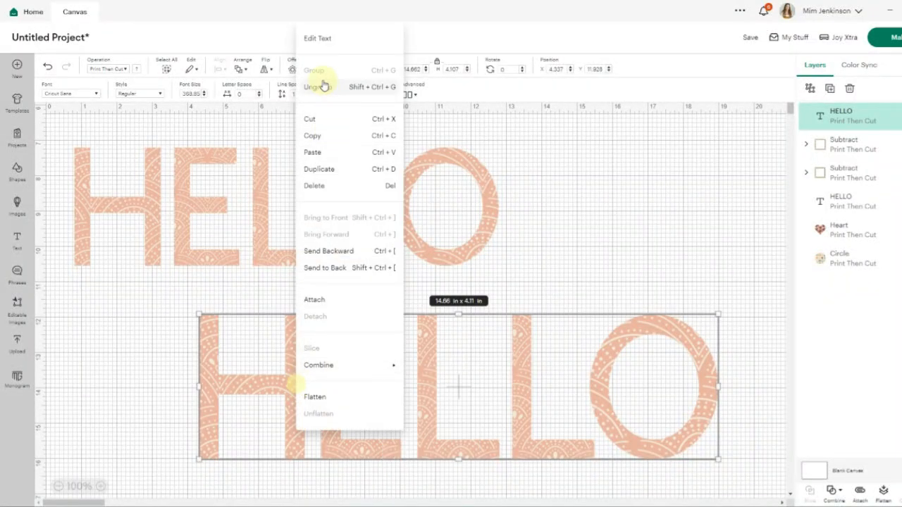
click(212, 394)
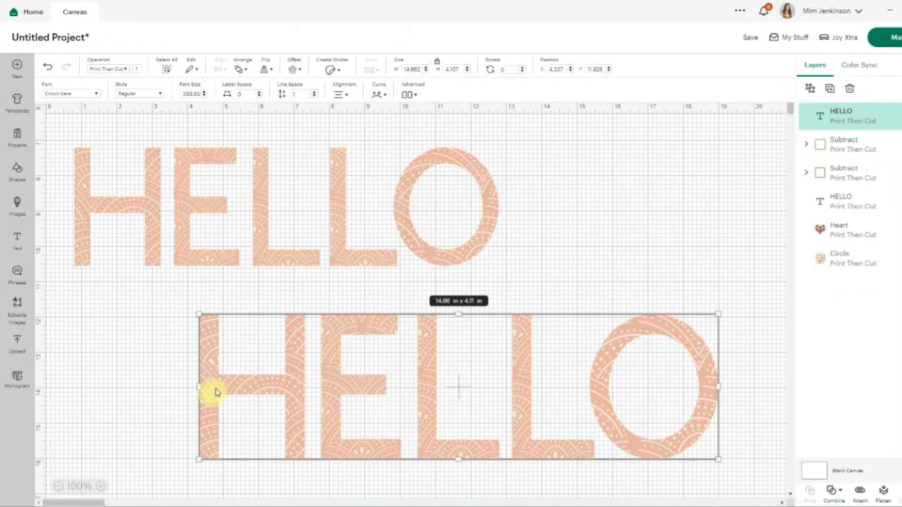
click(411, 95)
click(426, 115)
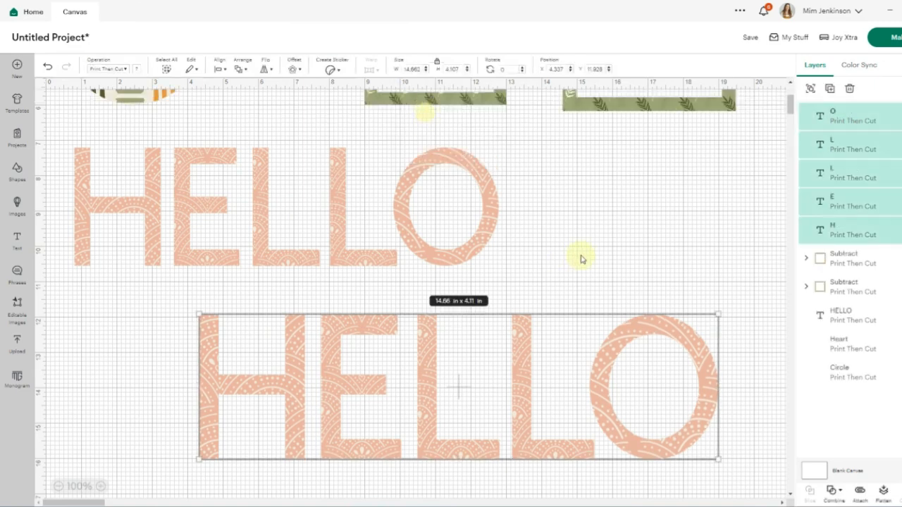
Step: Fill the lower word's E with the orange sunburst pattern and its first L with the dark red floral pattern
click(368, 326)
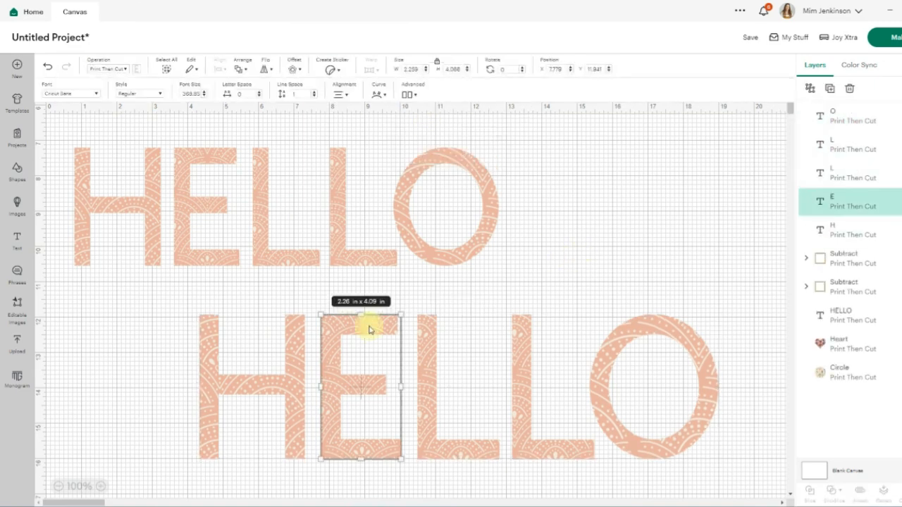
click(138, 71)
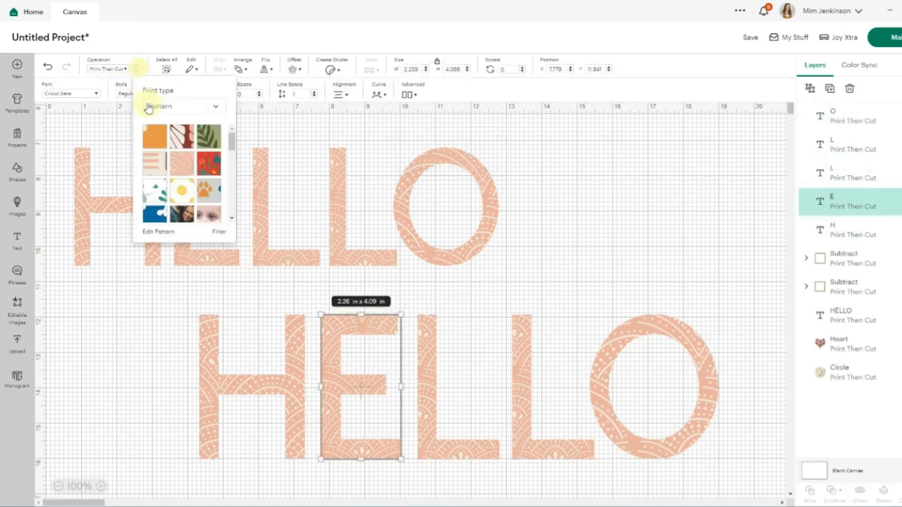
click(155, 139)
click(422, 346)
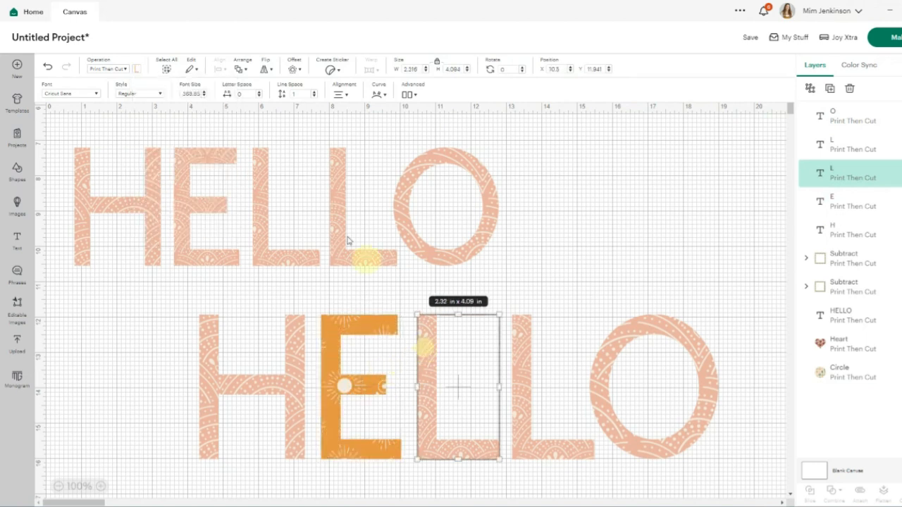
click(138, 70)
click(182, 136)
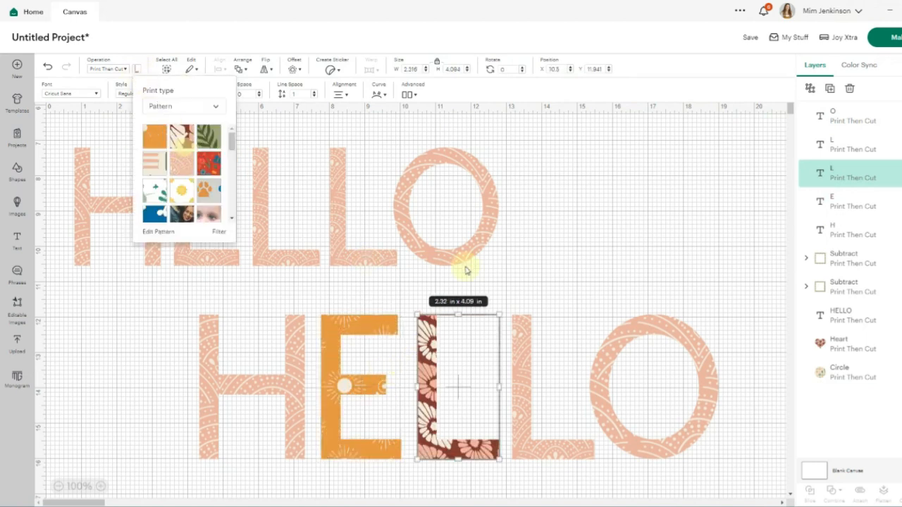
Step: Fill the lower word's second L with the green leaf pattern and its O with the cream striped pattern
click(522, 358)
click(138, 72)
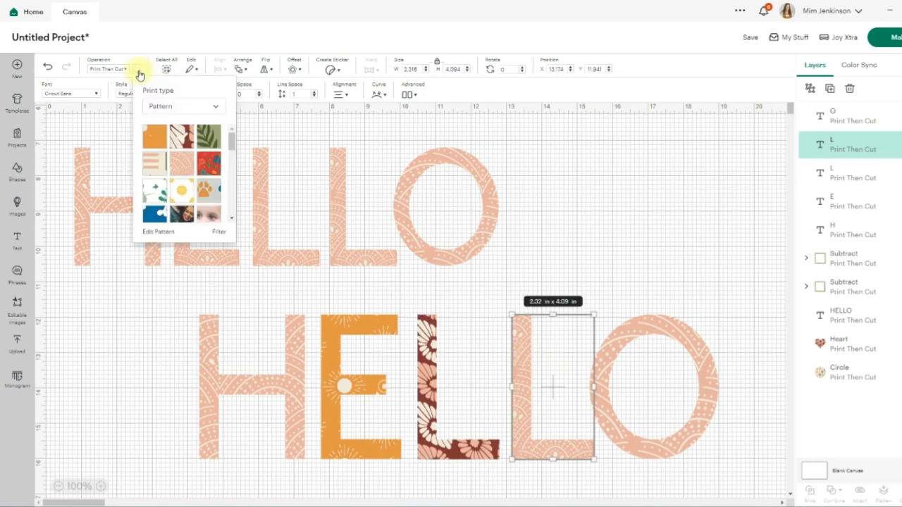
click(210, 136)
click(652, 329)
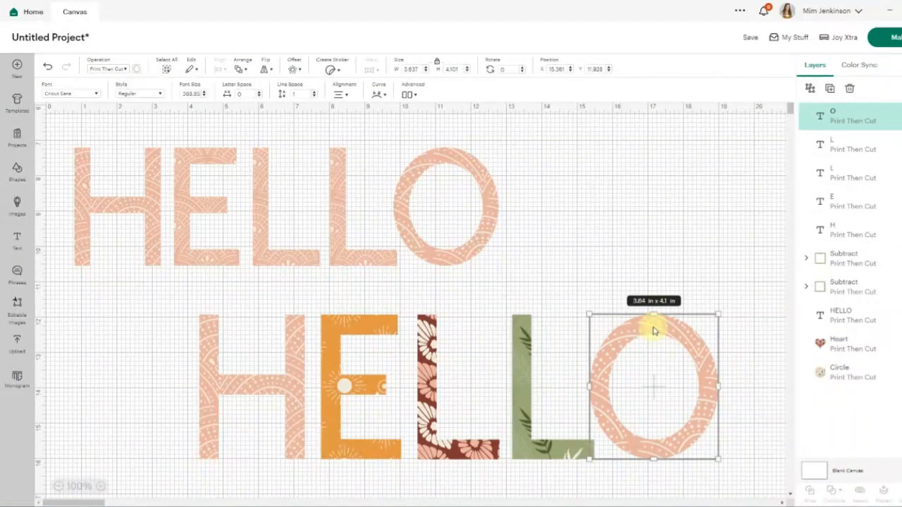
click(139, 70)
click(150, 171)
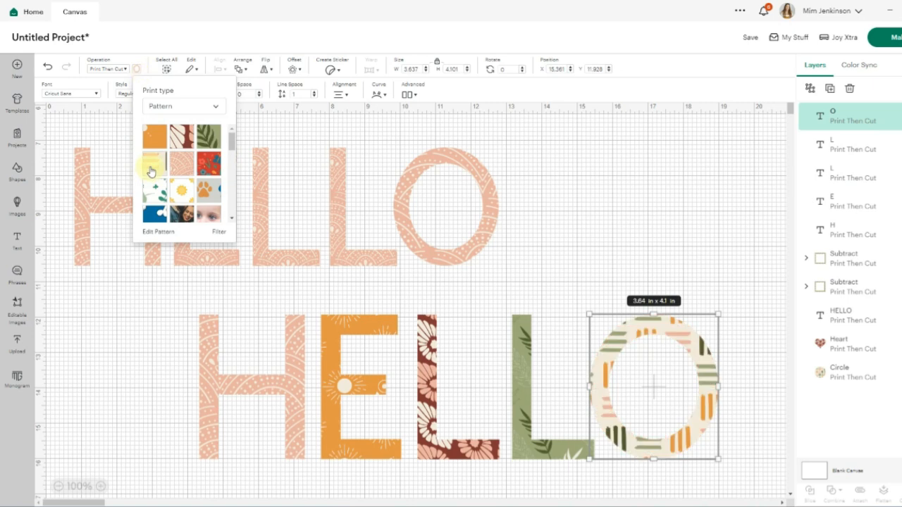
click(647, 244)
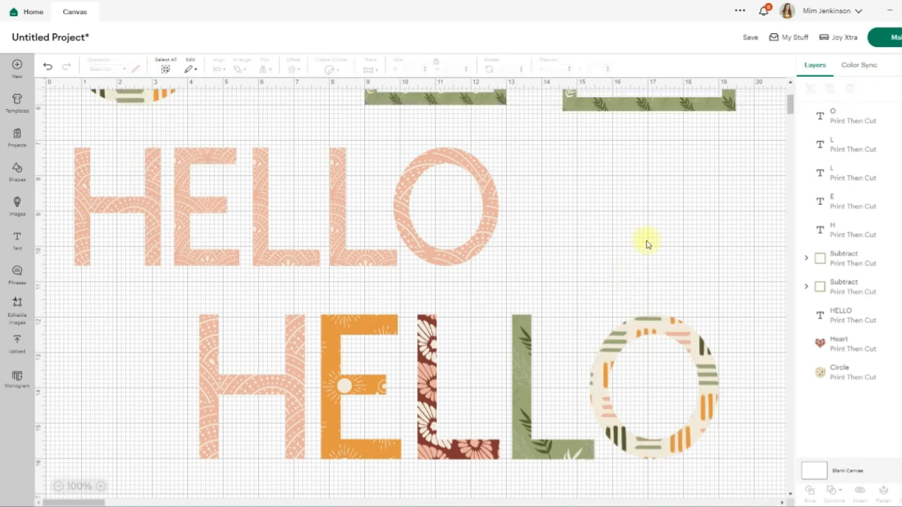
Step: Group the five separately patterned letters of the lower HELLO and move the group slightly up and to the left
drag(147, 308, 723, 479)
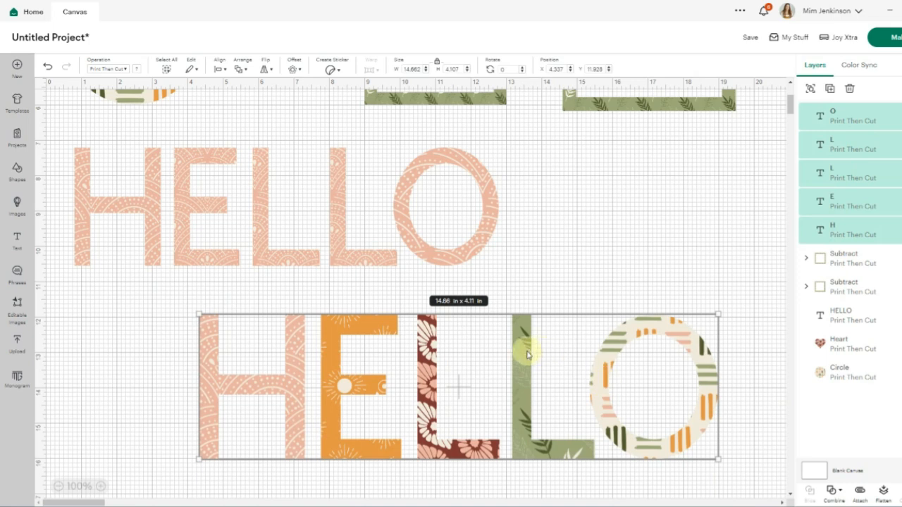
right_click(527, 352)
click(570, 38)
mouse_move(522, 363)
mouse_down()
mouse_move(514, 368)
mouse_move(513, 357)
mouse_up()
click(621, 220)
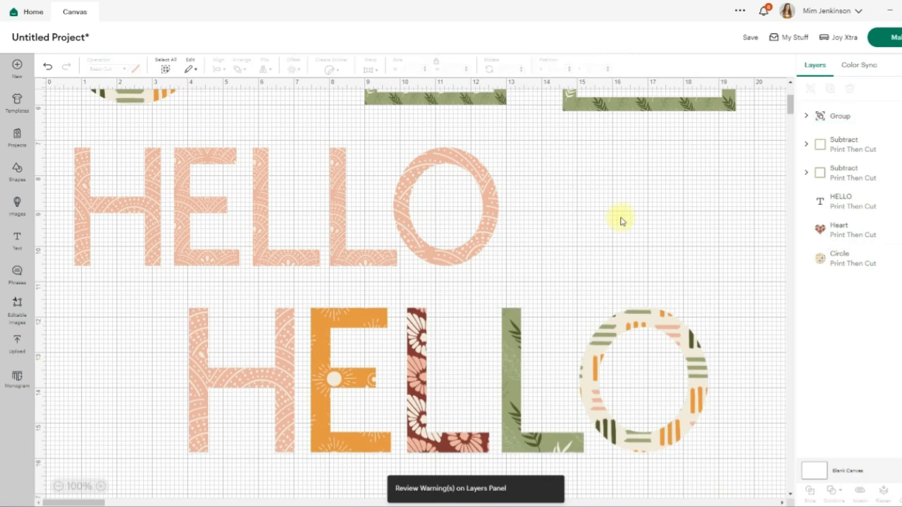